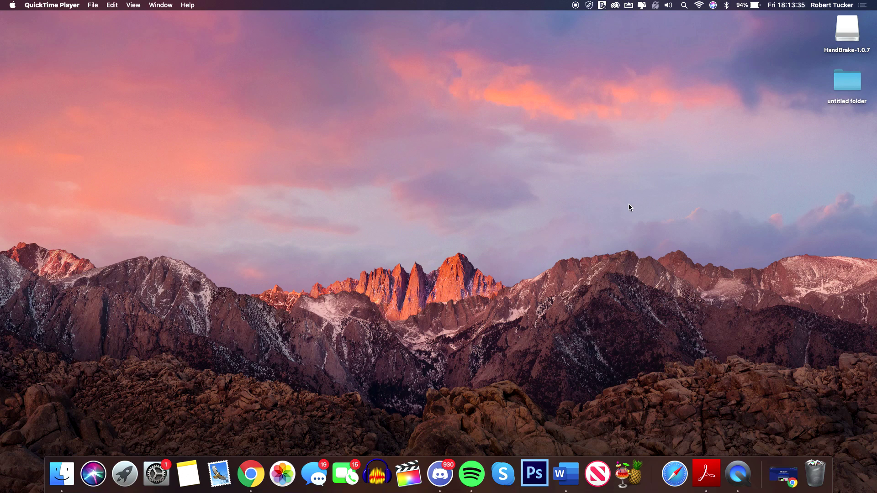
Step: Switch to Chrome and download the macOS 10.13+ version of OBS Studio from obsproject.com
left_click(788, 486)
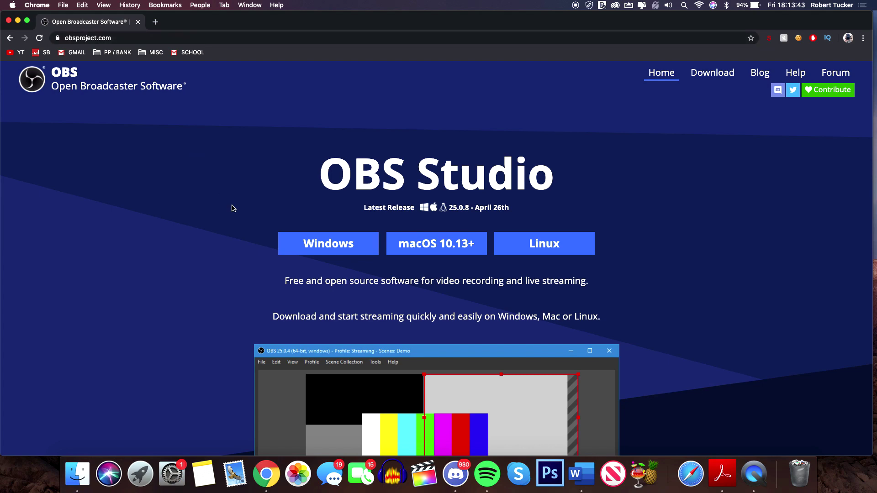
scroll(276, 260, "down", 10)
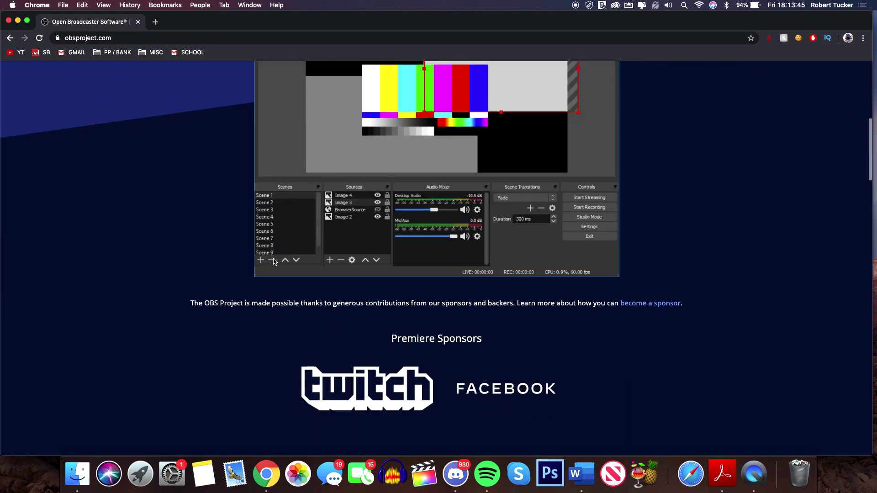
scroll(276, 262, "up", 10)
scroll(276, 261, "down", 1)
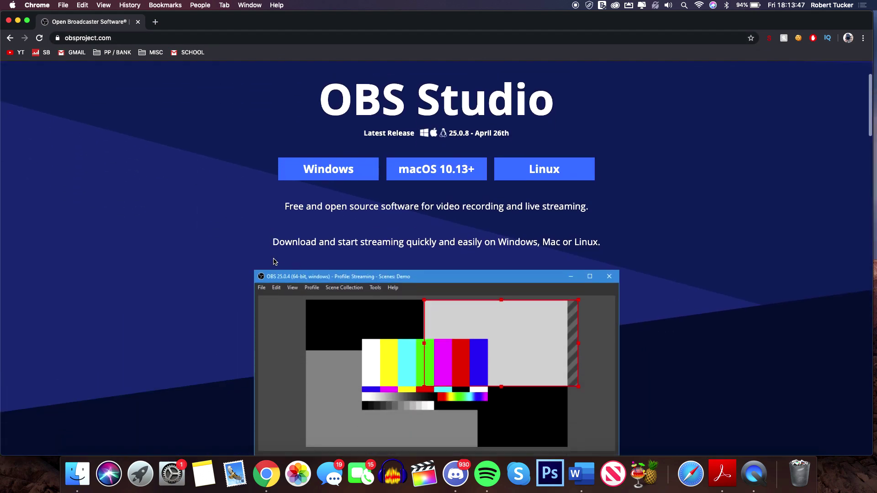
scroll(275, 261, "up", 2)
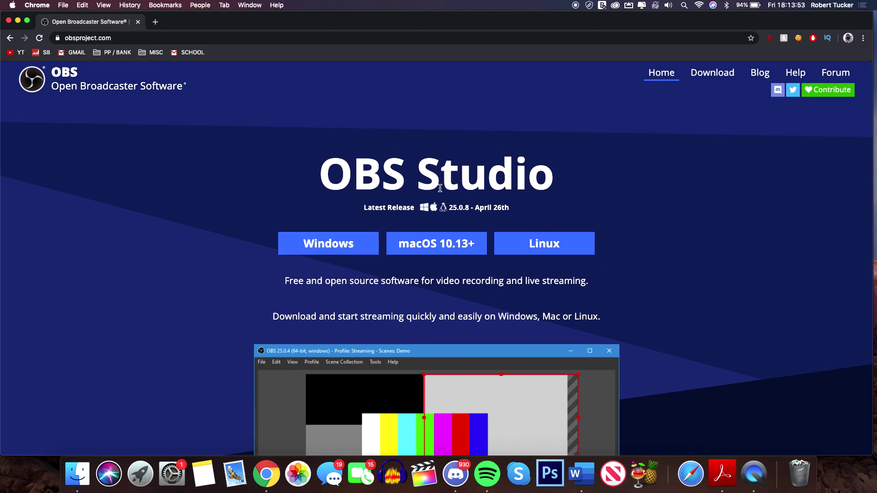
left_click(432, 243)
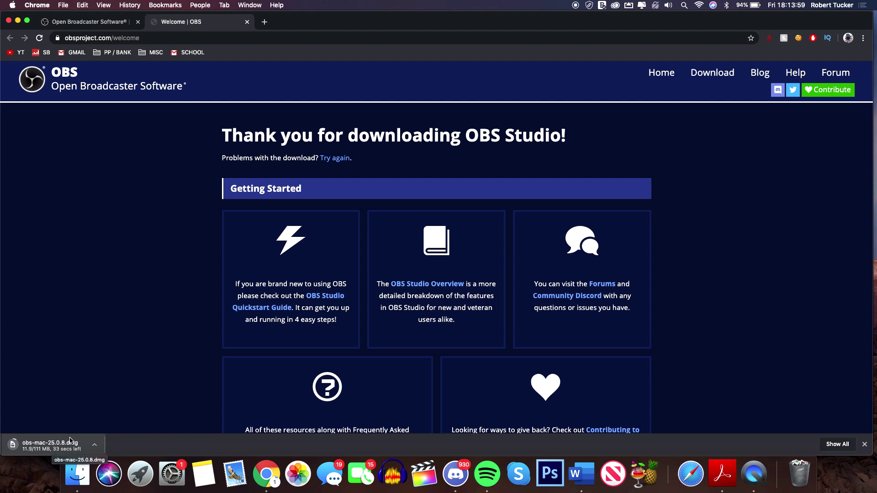
scroll(267, 297, "down", 3)
scroll(267, 297, "up", 3)
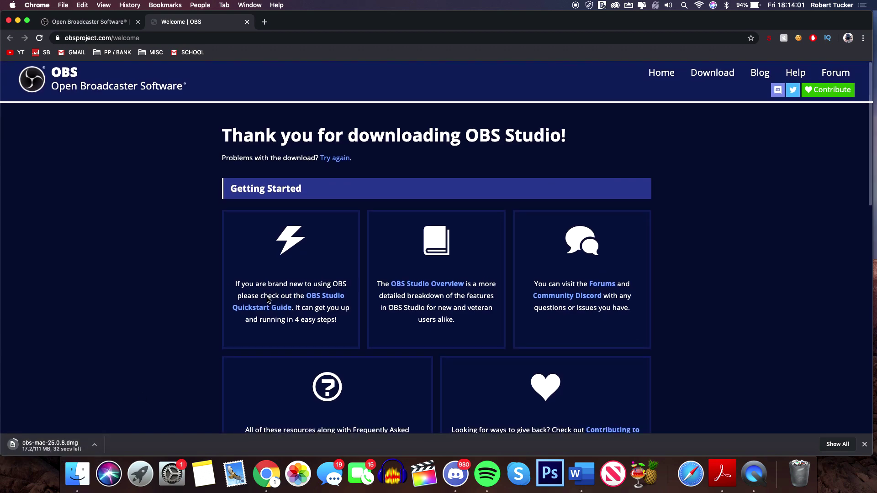
scroll(267, 297, "down", 5)
scroll(267, 297, "up", 5)
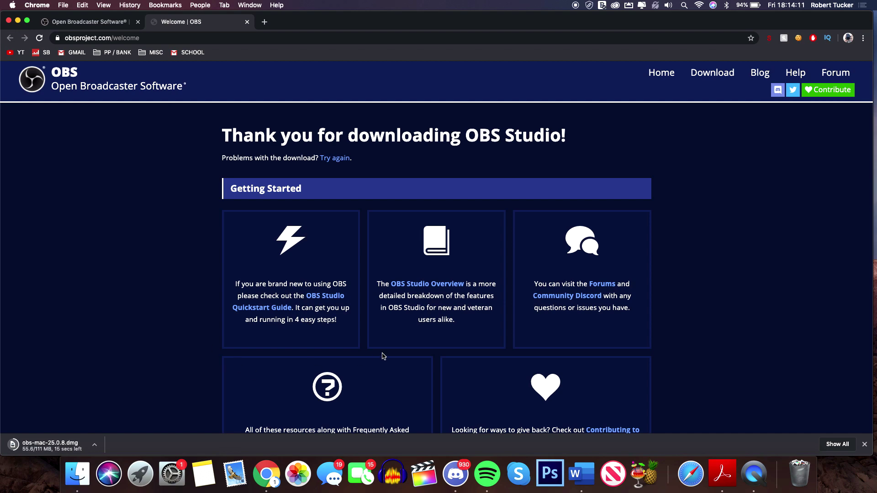
scroll(382, 355, "down", 2)
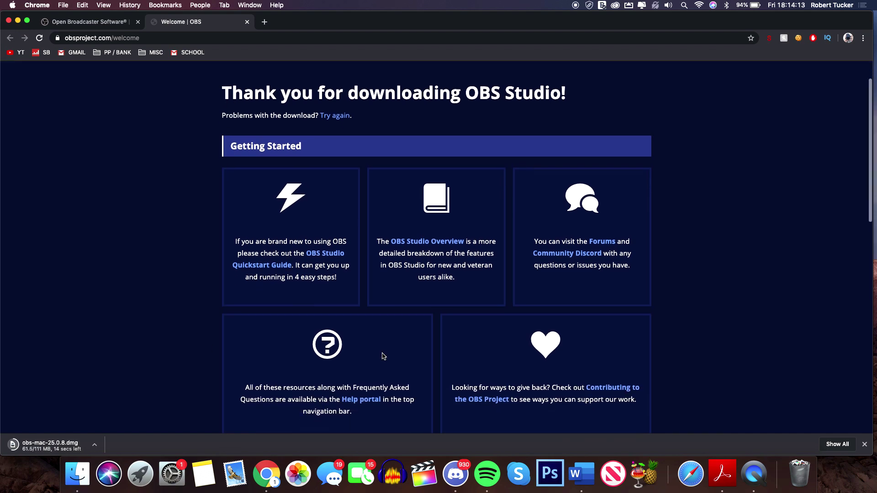
scroll(337, 231, "up", 2)
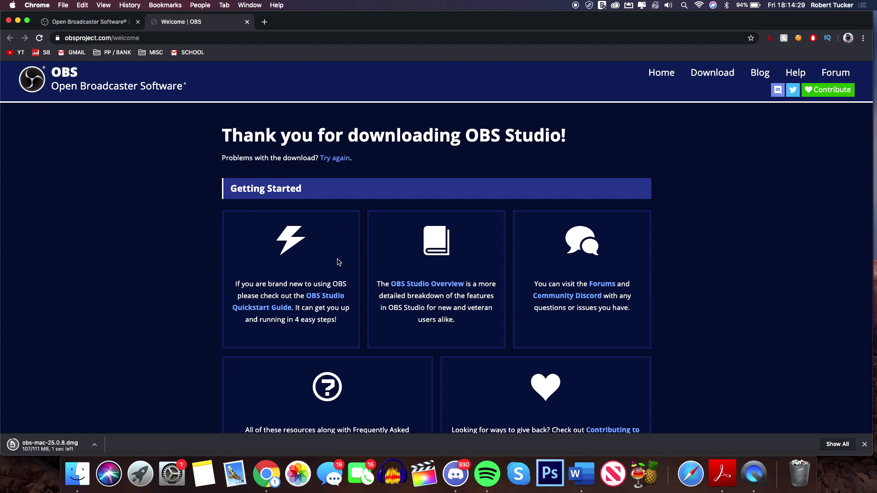
scroll(313, 118, "up", 1)
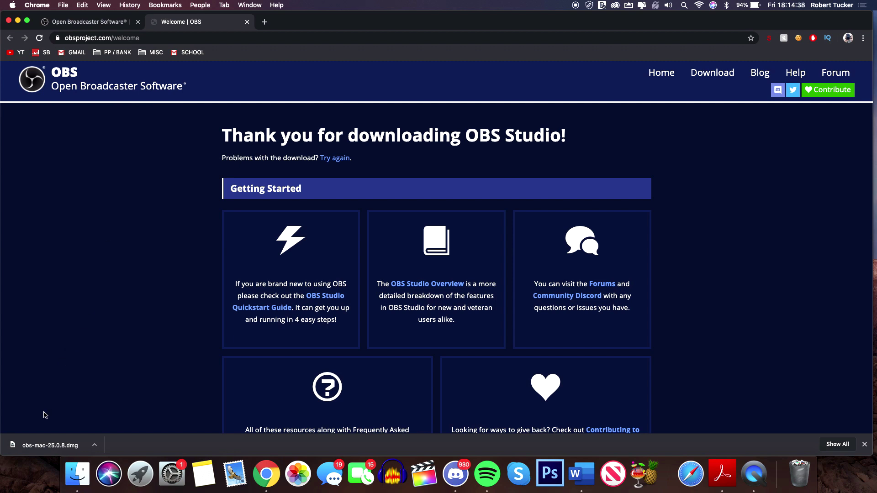
Step: Open the downloaded obs-mac-25.0.8.dmg and copy OBS into the Applications folder
left_click(55, 451)
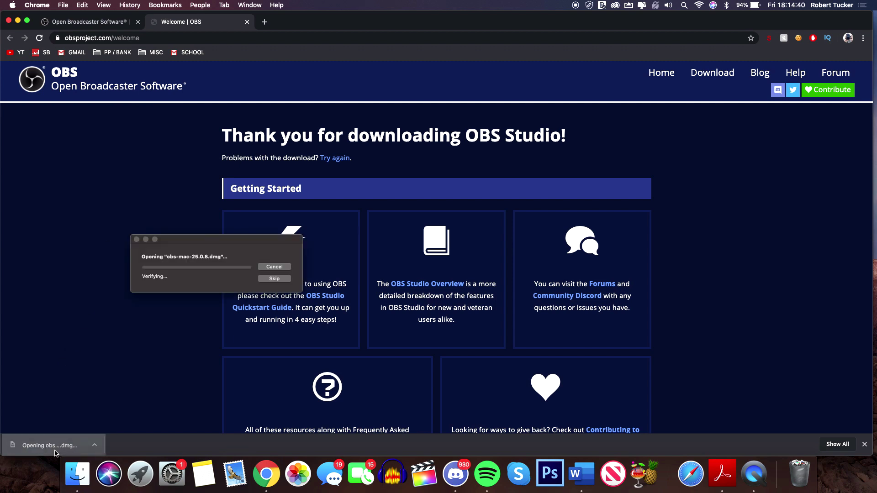
left_click_drag(194, 246, 405, 224)
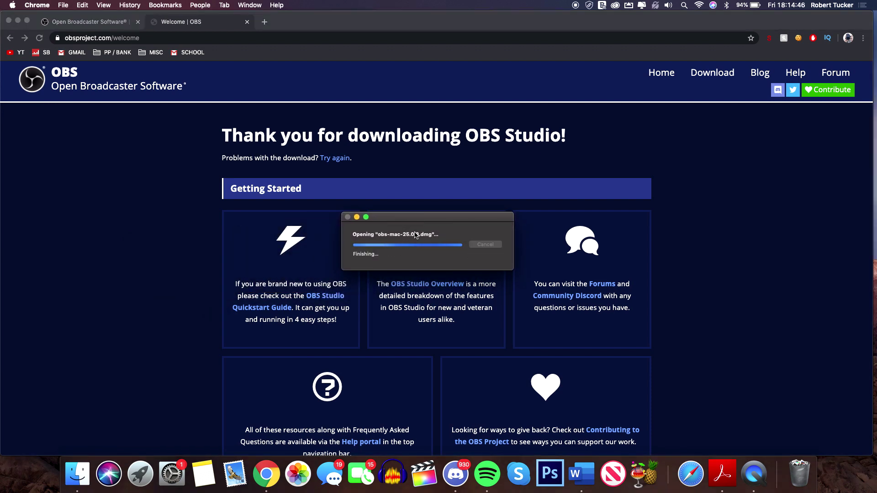
mouse_move(206, 285)
left_mouse_down()
mouse_move(386, 130)
mouse_move(467, 127)
mouse_move(474, 153)
left_mouse_up()
left_click_drag(376, 235, 508, 242)
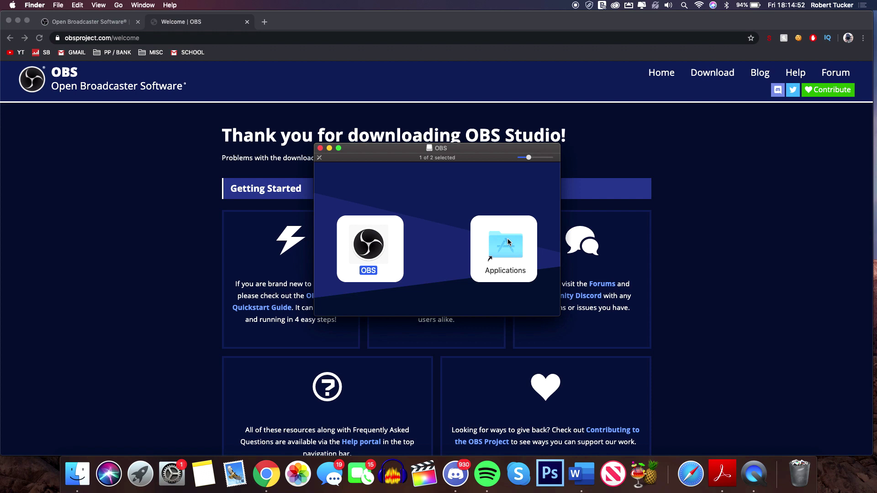
Step: Launch OBS from the disk image, approve opening it, and allow it to access the microphone and camera
double_click(381, 245)
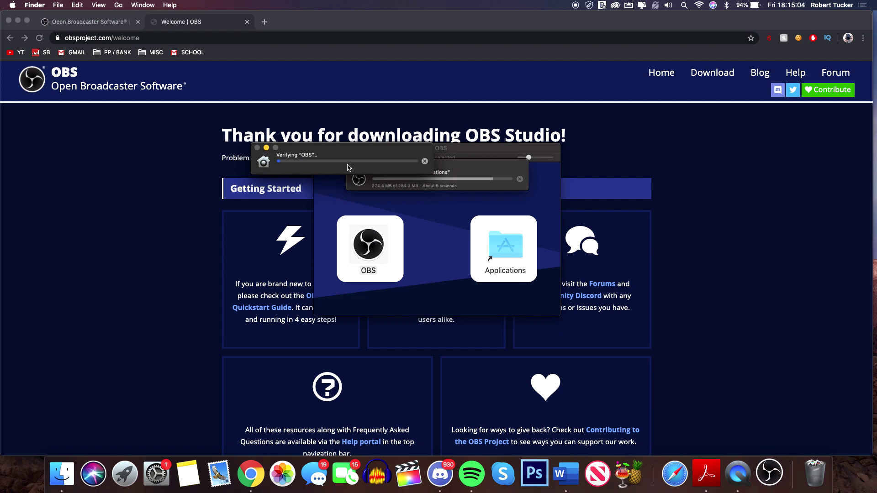
left_click_drag(348, 162, 265, 157)
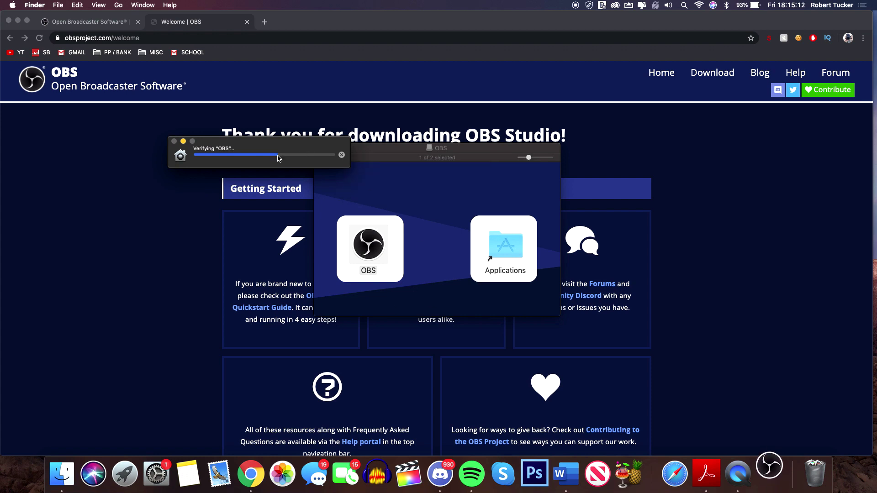
mouse_move(278, 156)
left_mouse_down()
mouse_move(286, 164)
mouse_move(267, 164)
left_mouse_up()
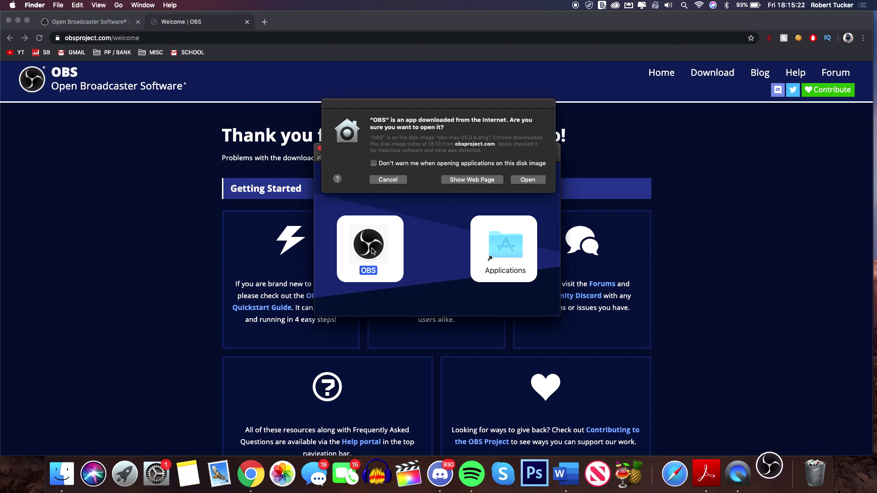
left_click_drag(439, 110, 453, 177)
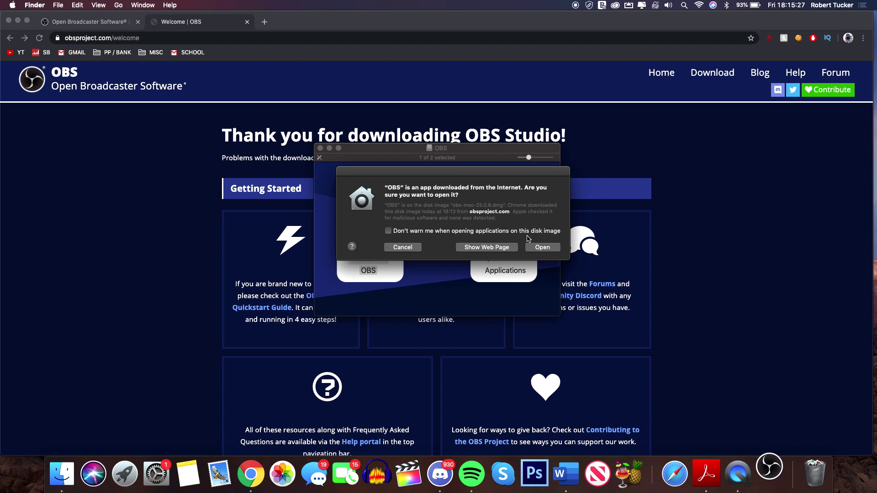
left_click(542, 247)
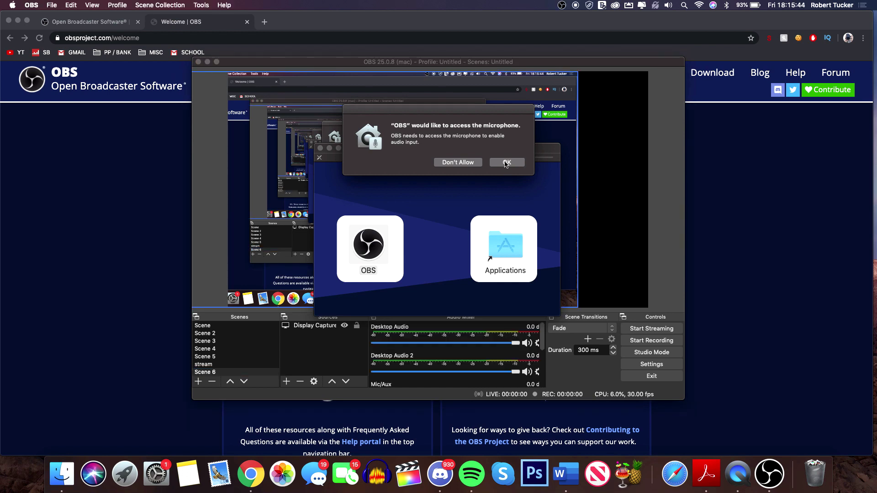
left_click(506, 163)
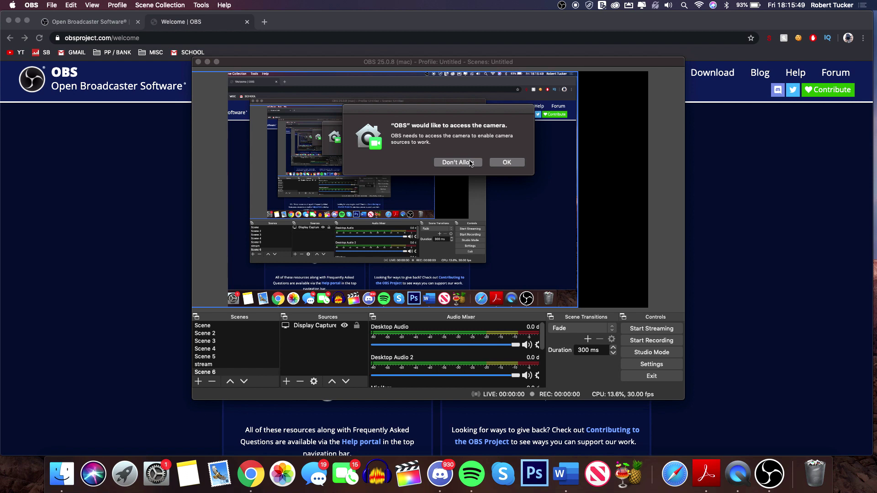
left_click(507, 163)
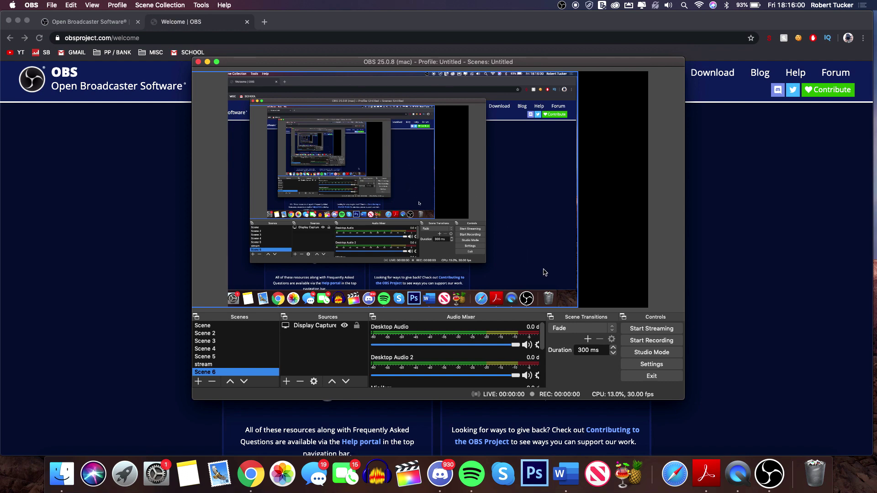
Step: Nudge the Display Capture source slightly to the right on the canvas and add a new scene named Video Example
left_click(499, 235)
left_click_drag(499, 234, 505, 234)
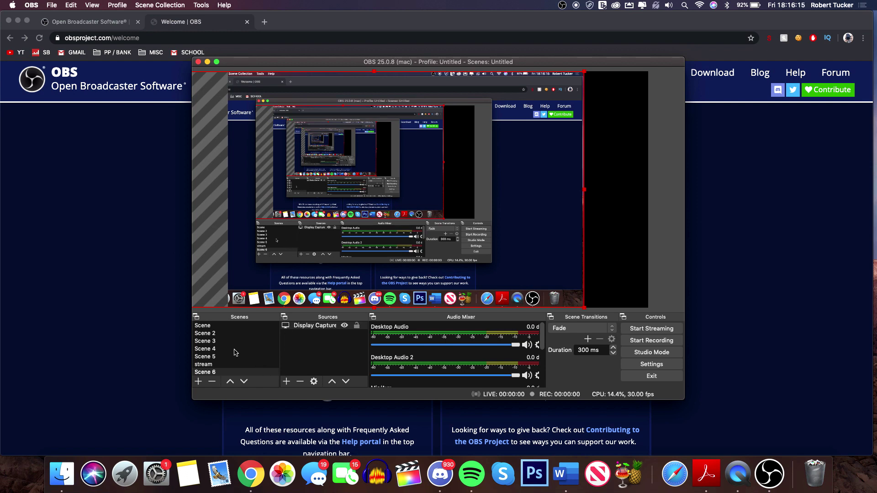
left_click(198, 382)
key("BackSpace")
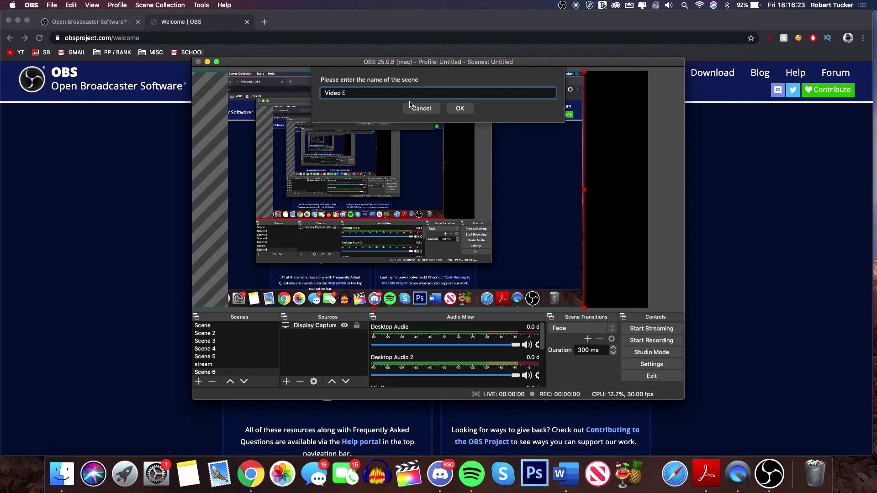
key("Return")
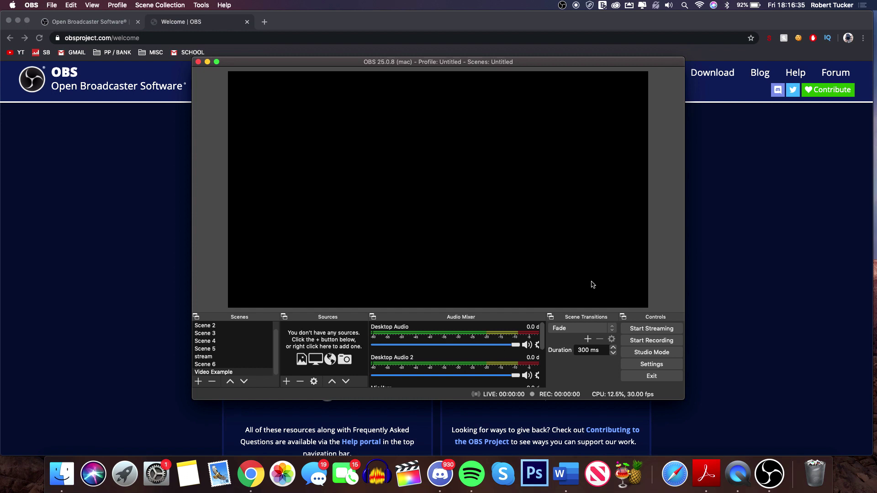
Step: Open the OBS settings and review the general options, including output, source snapping and system tray
left_click(634, 369)
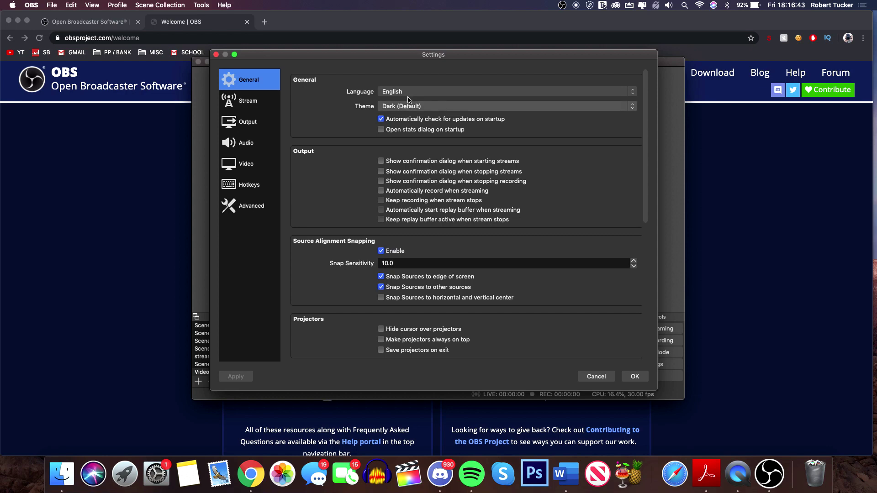
scroll(343, 243, "down", 5)
scroll(343, 244, "up", 5)
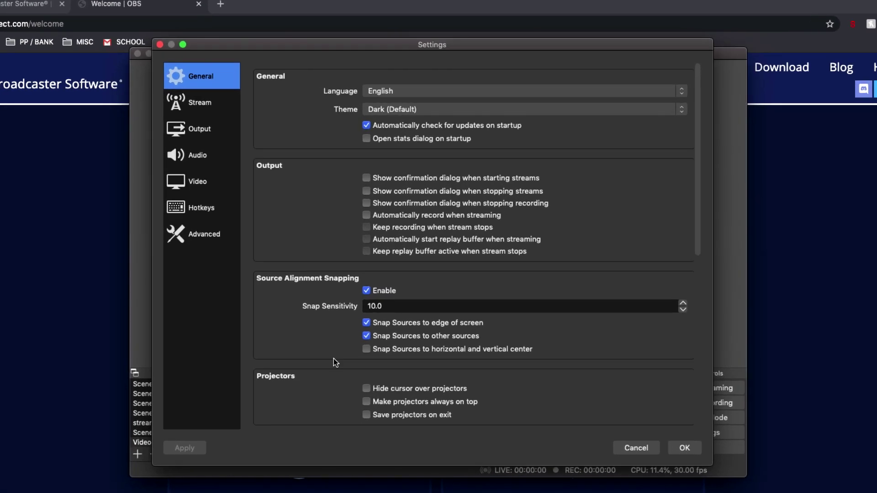
scroll(333, 358, "down", 6)
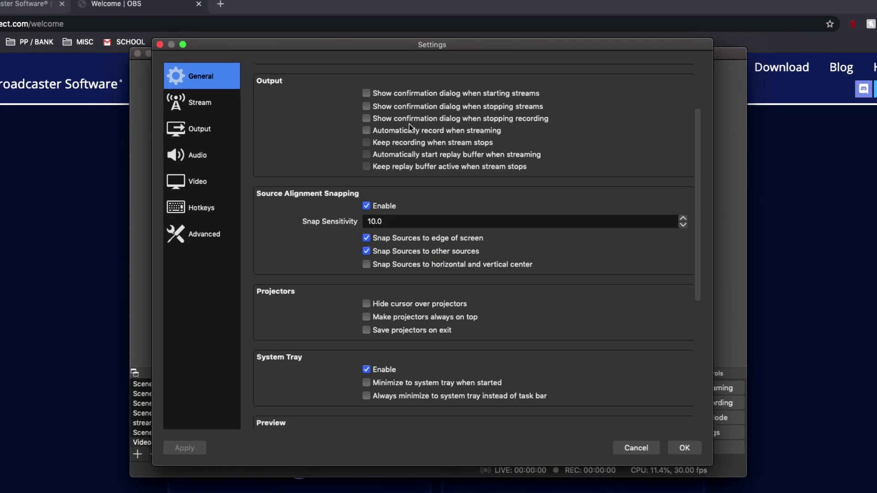
scroll(379, 248, "up", 6)
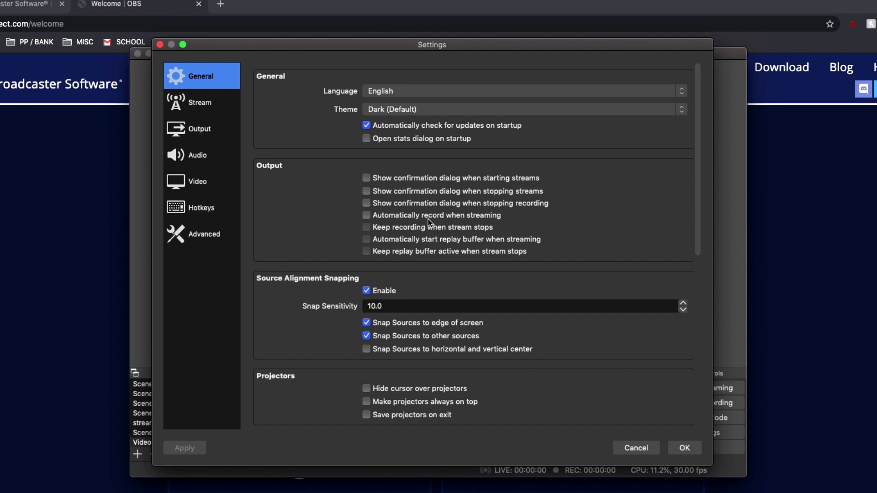
Step: Review the available streaming services in the stream settings, keeping YouTube / YouTube Gaming selected
left_click(216, 104)
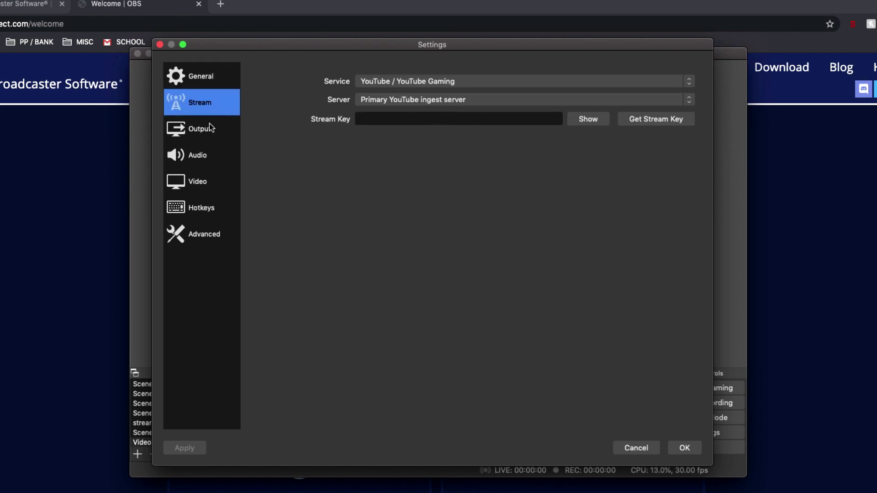
left_click(392, 99)
left_click(396, 97)
left_click(408, 84)
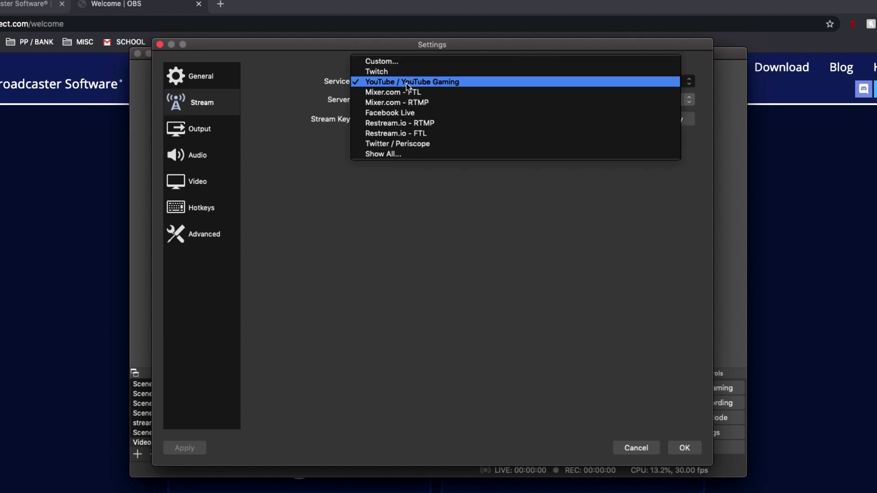
left_click(385, 83)
Step: Show the recording options of the output settings and keep the recording type set to Standard
left_click(205, 138)
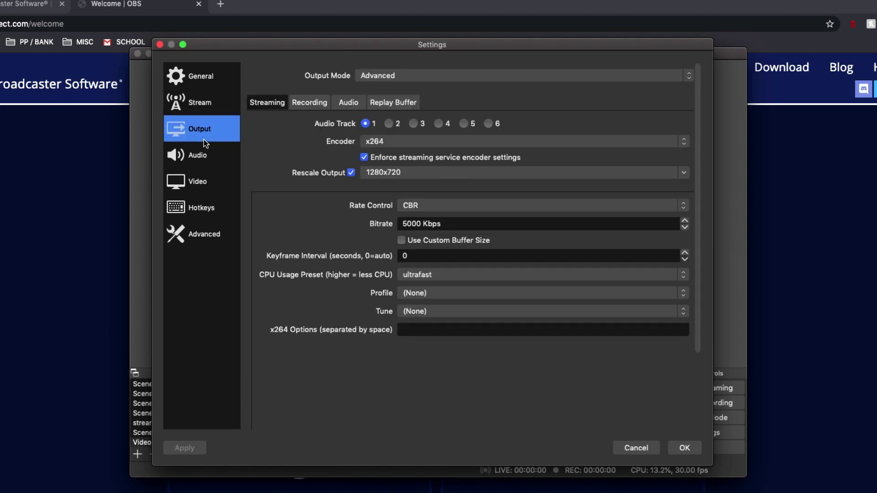
left_click(305, 103)
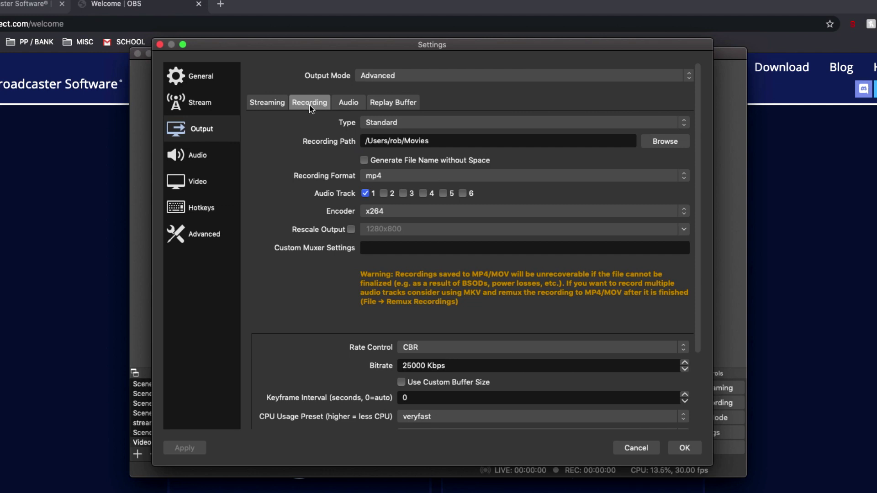
left_click(376, 123)
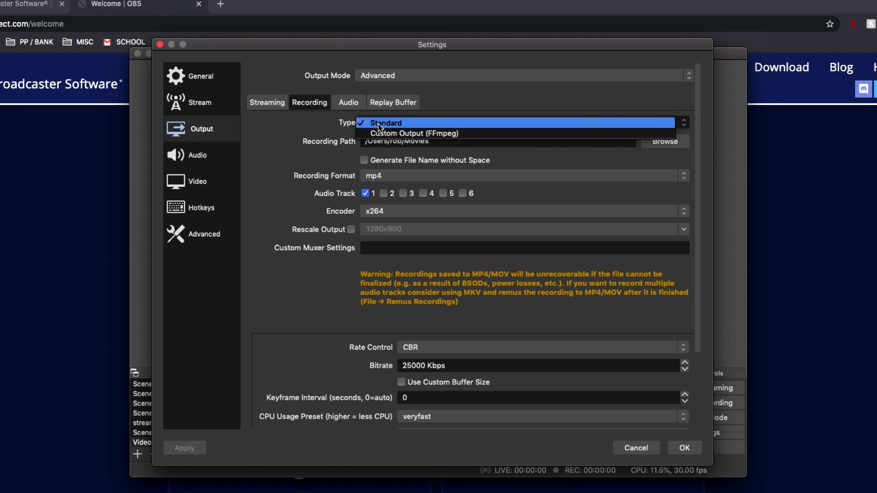
left_click(379, 123)
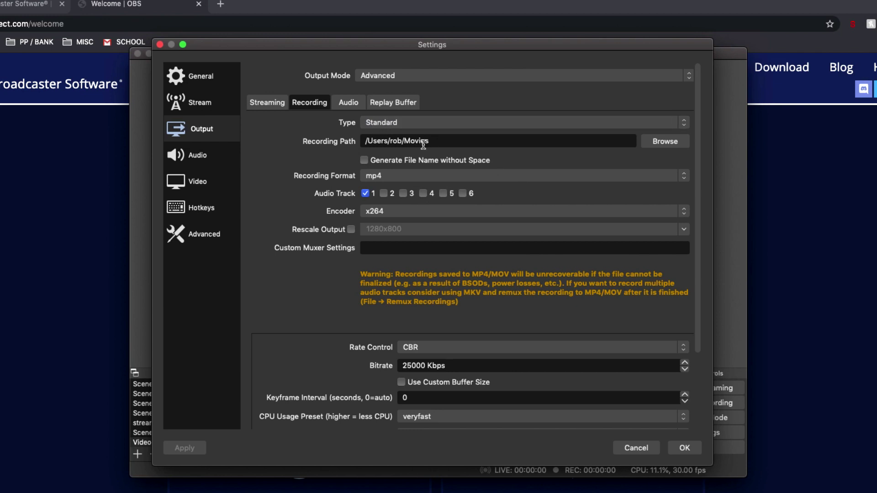
Step: Change the final folder of the recording path to Documents
left_click_drag(491, 141, 405, 142)
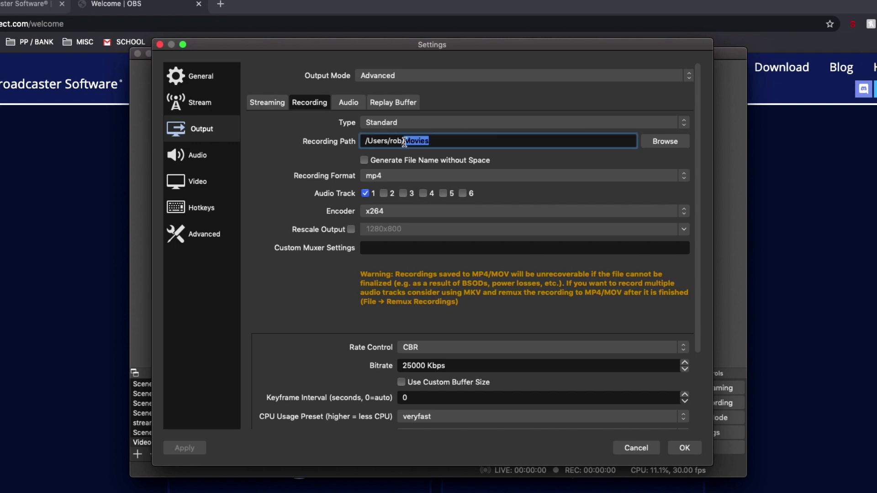
type("Documents")
key("Tab")
Step: Set the final folder of the recording path back to Movies
left_click(470, 141)
key("shift+Left")
key("shift+Left")
key("shift+Left")
key("shift+Left")
key("shift+Left")
key("shift+Left")
key("shift+Left")
key("shift+Left")
key("shift+Left")
key("BackSpace")
type("Movies")
key("Tab")
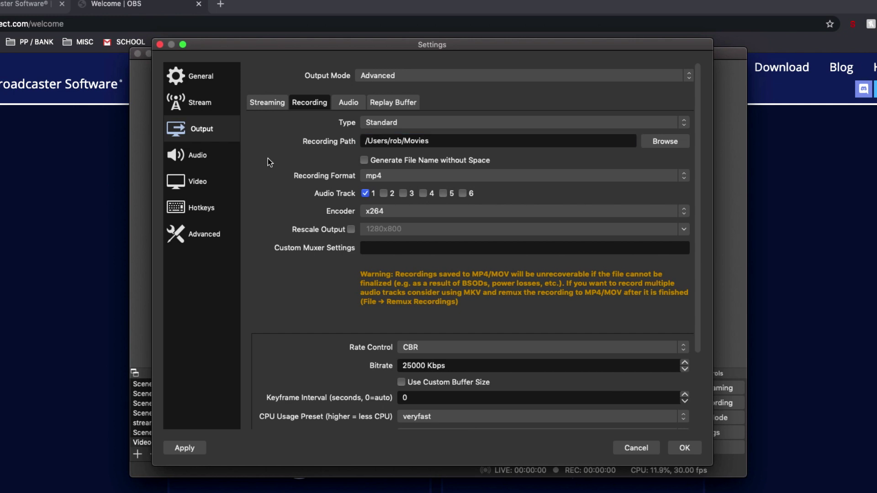
Step: Review the available recording formats in the output settings, keeping mp4 selected
left_click(402, 182)
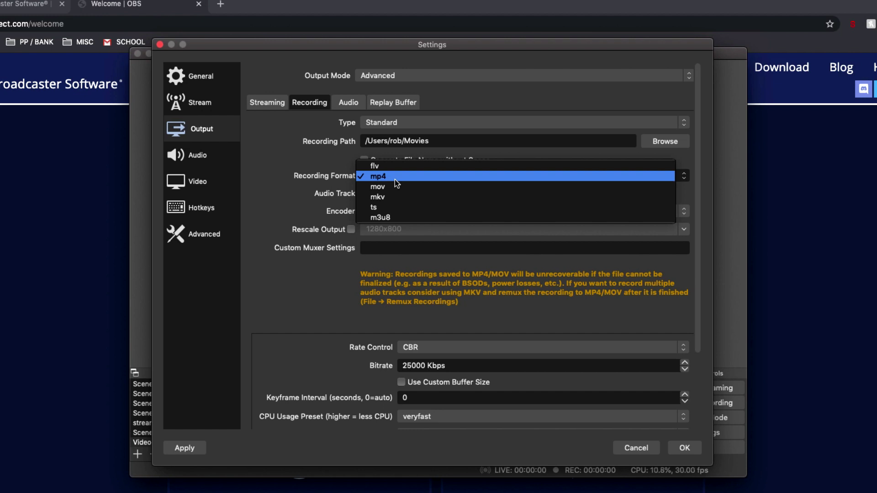
left_click(395, 180)
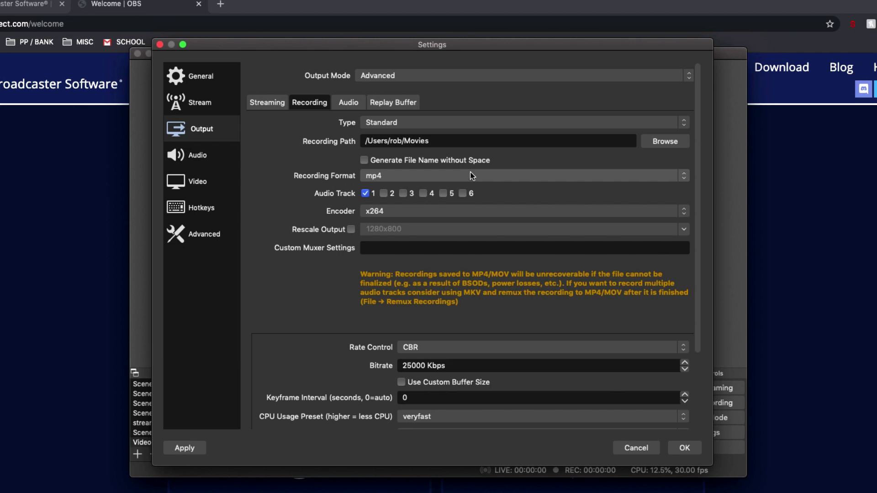
left_click(455, 176)
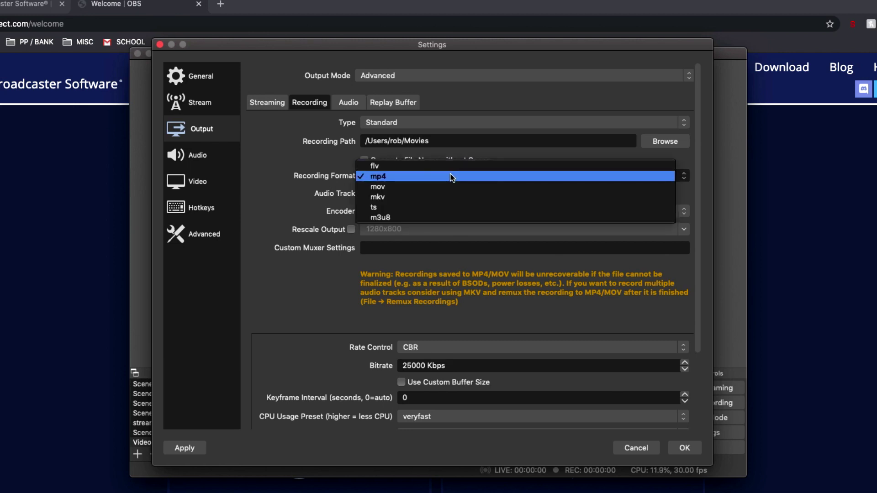
left_click(451, 174)
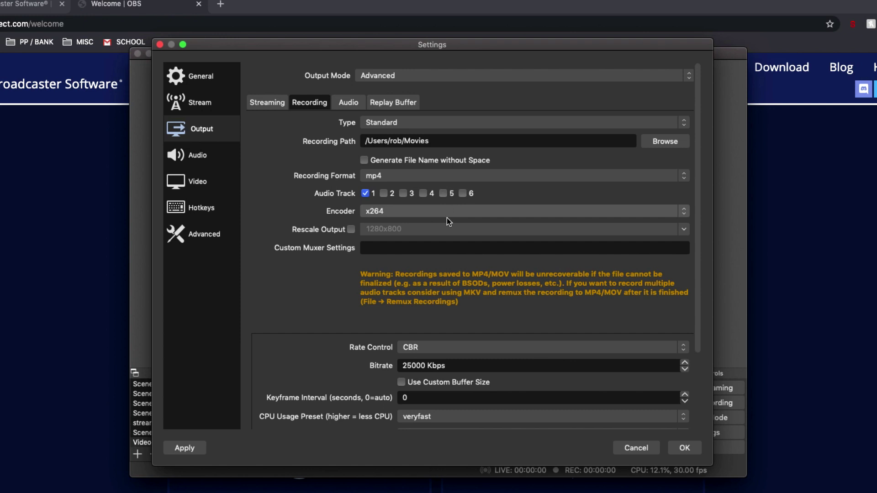
Step: Set the recording bitrate to 5000 Kbps
scroll(437, 283, "down", 2)
scroll(438, 288, "down", 2)
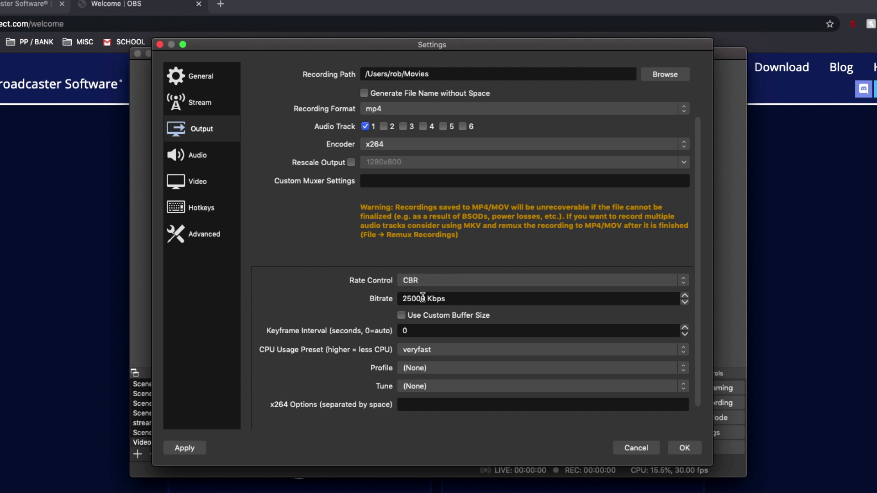
left_click_drag(421, 302, 390, 300)
key("BackSpace")
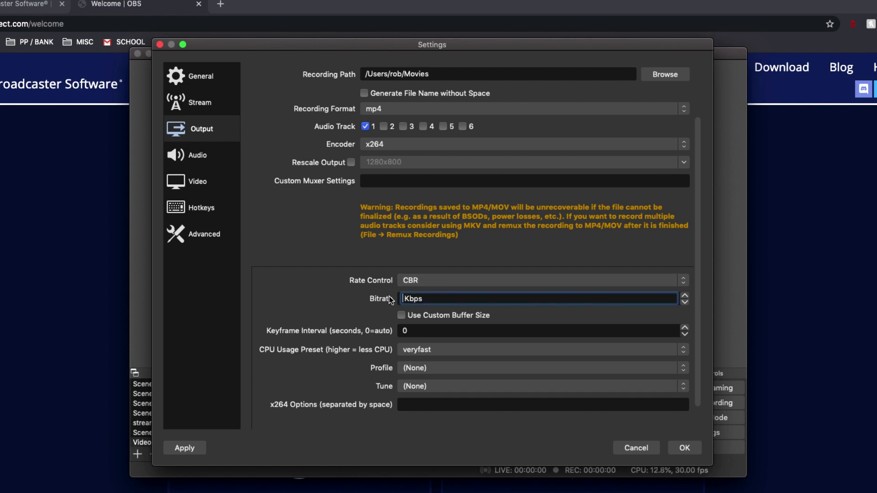
type("5000")
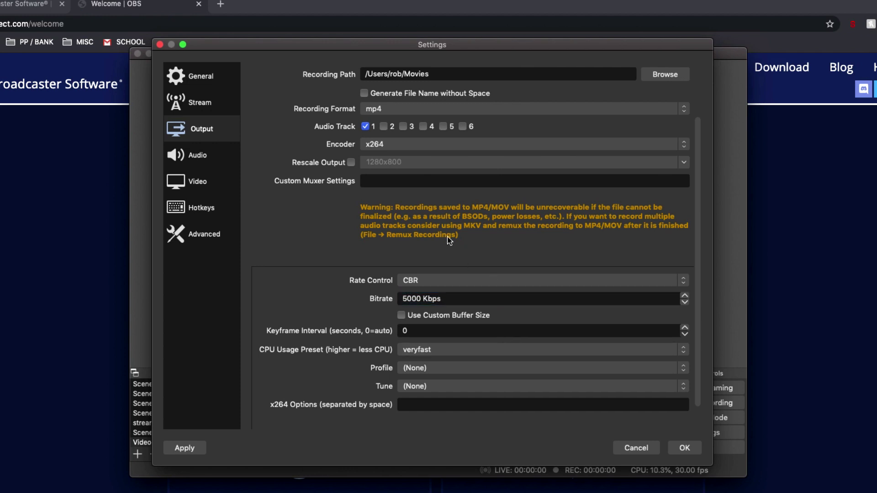
Step: Set the CPU usage preset of the recording encoder to ultrafast
scroll(448, 237, "up", 3)
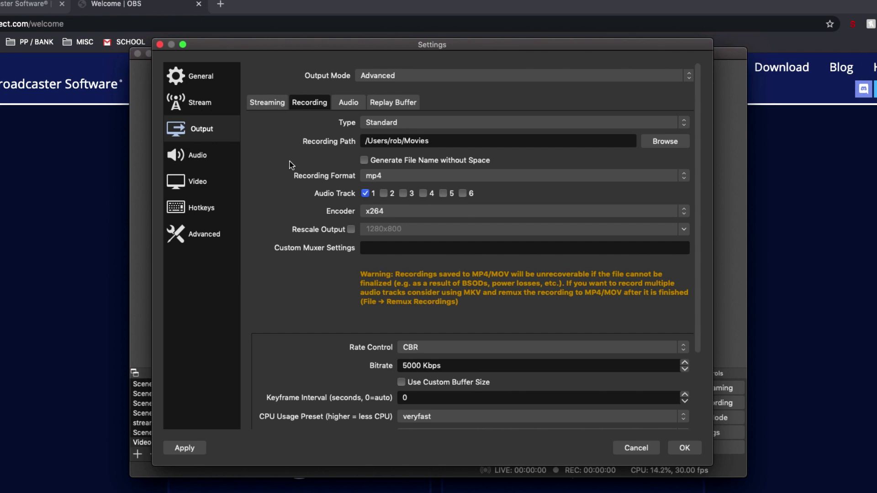
scroll(294, 136, "down", 5)
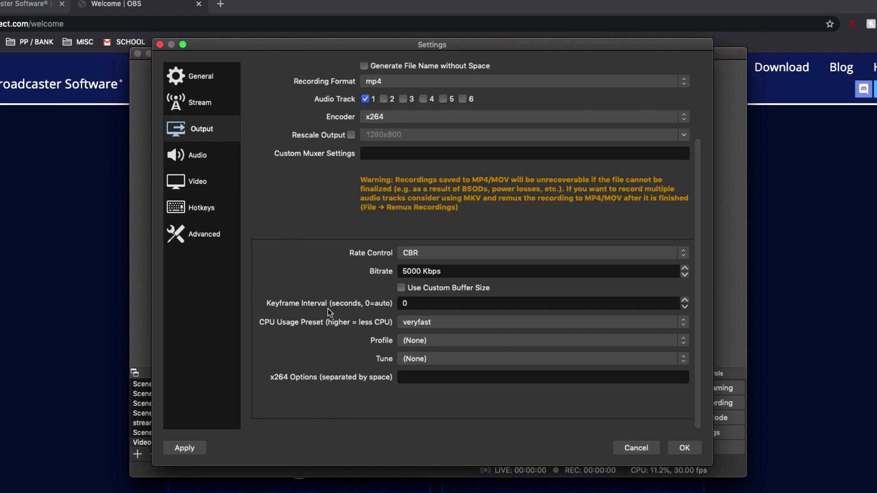
left_click(408, 324)
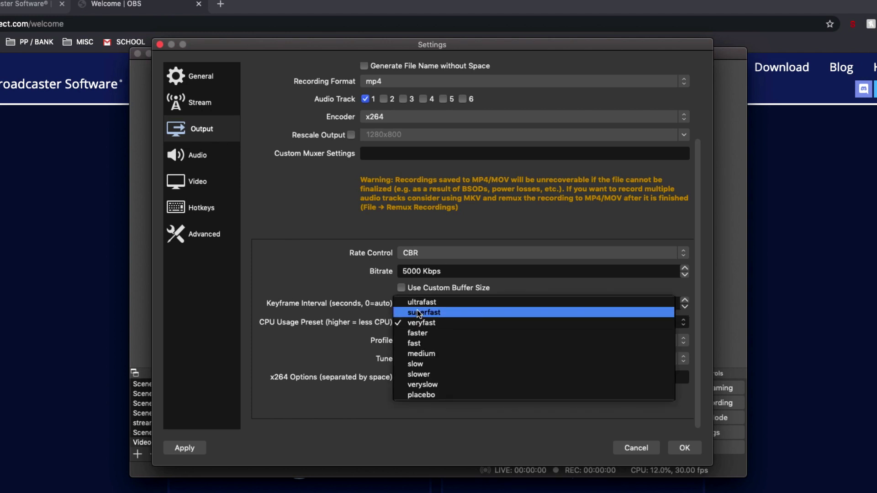
left_click(418, 303)
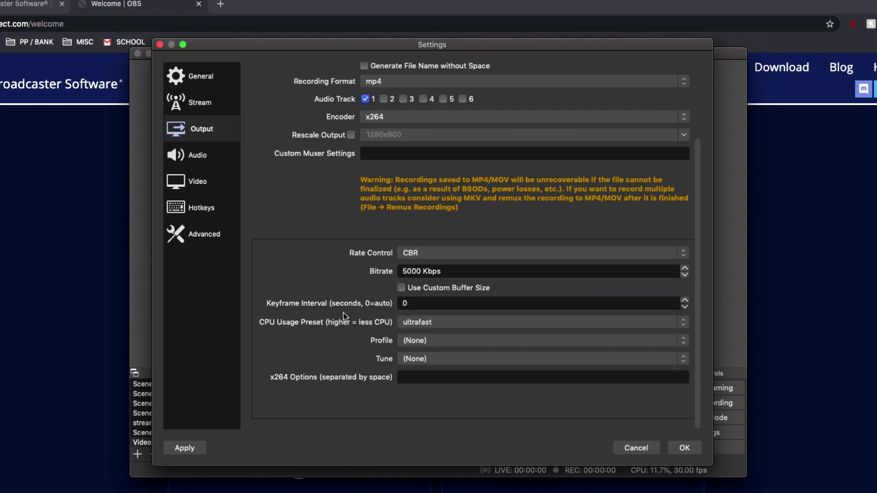
left_click(453, 322)
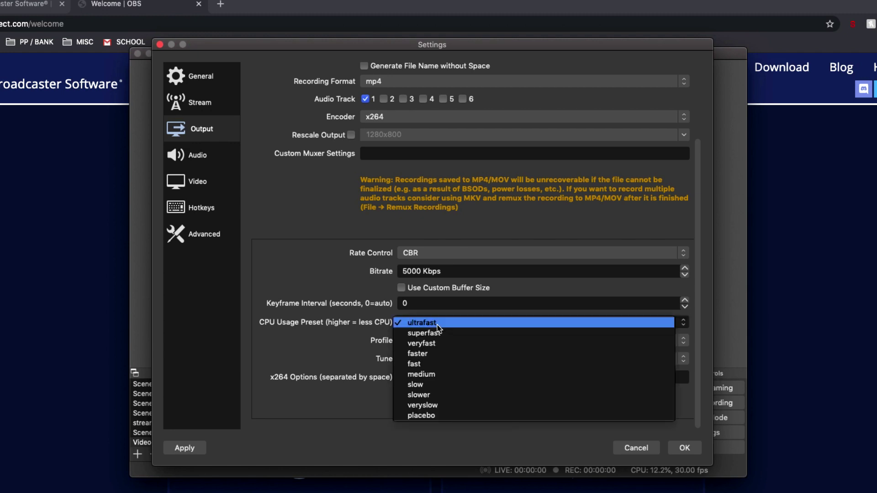
left_click(436, 324)
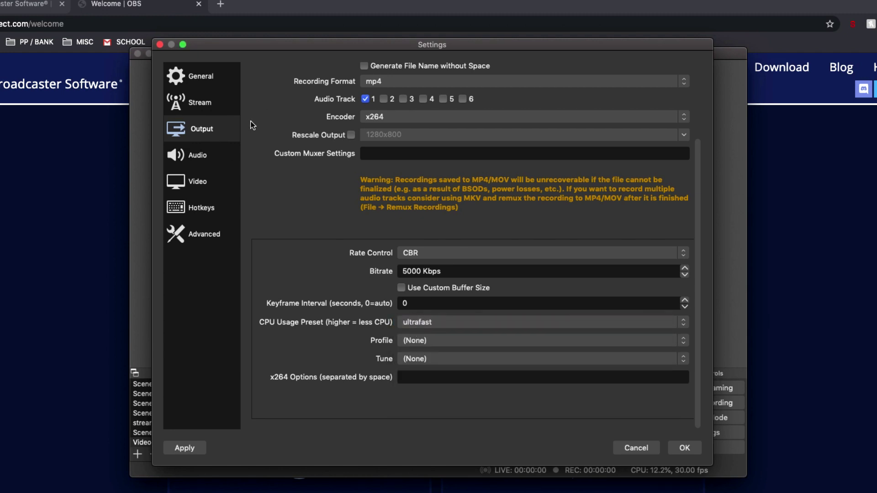
Step: Compare the streaming output settings with the recording ones and review the CPU usage presets, keeping ultrafast for recording
scroll(326, 192, "up", 3)
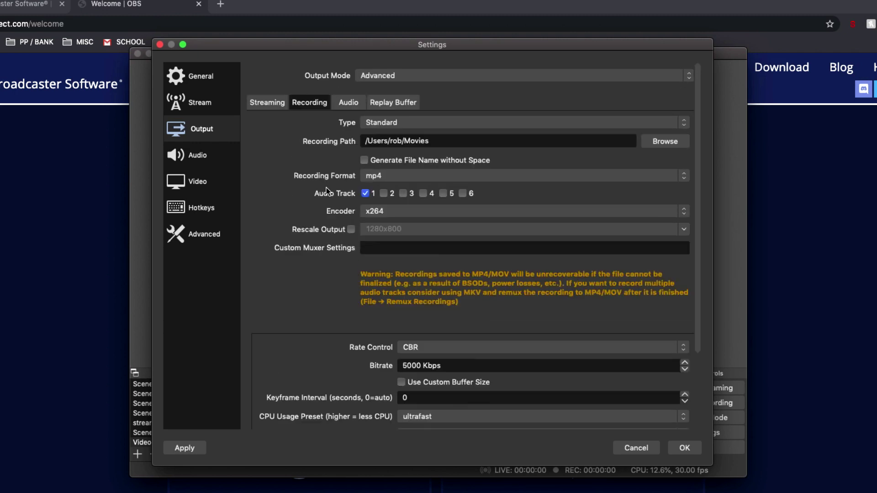
left_click(279, 105)
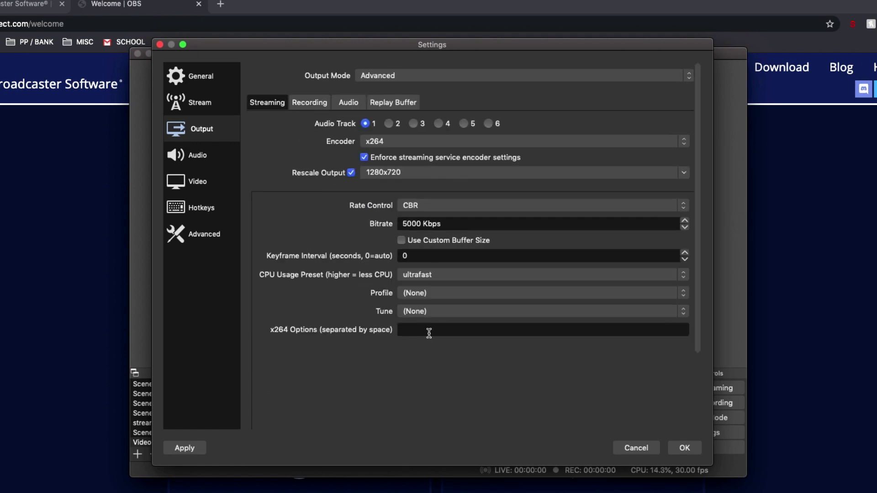
left_click(310, 104)
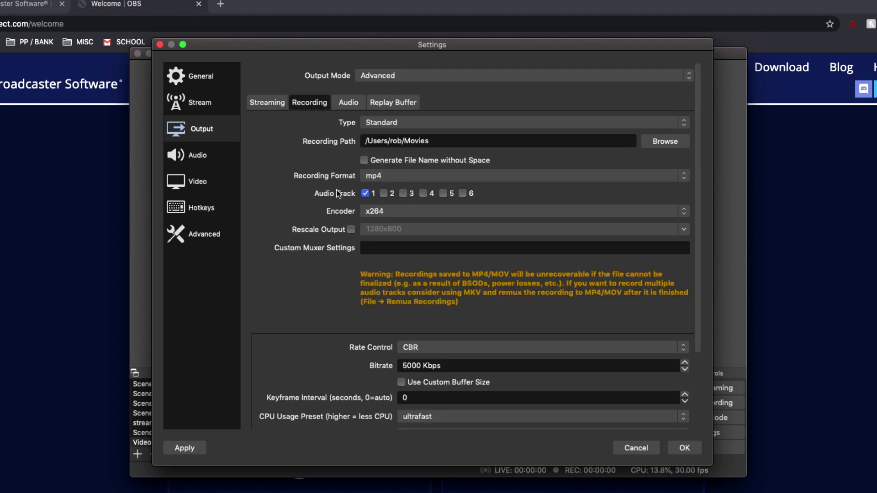
scroll(336, 191, "down", 5)
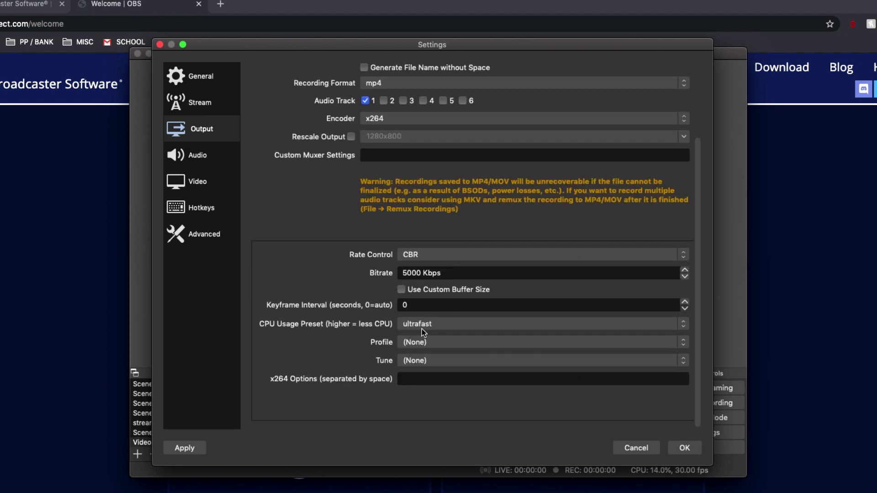
left_click(423, 326)
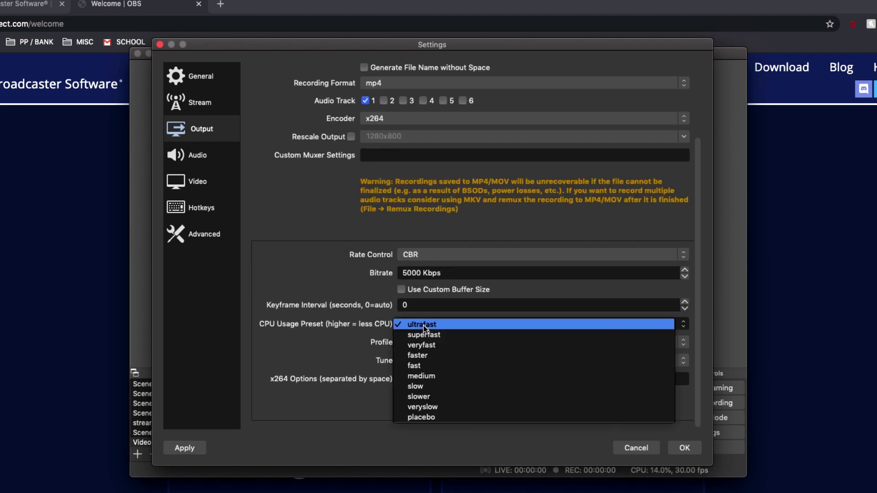
left_click(465, 325)
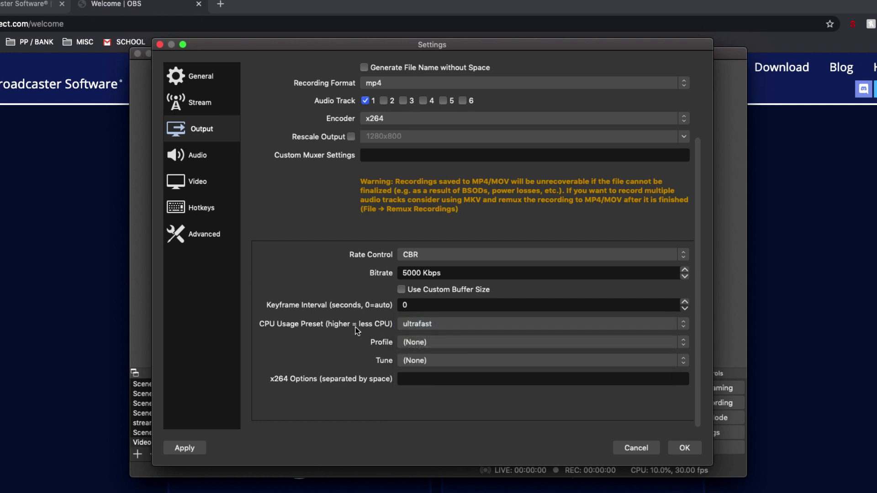
Step: Set the first Desktop Audio device to Disabled in the audio settings
left_click(201, 156)
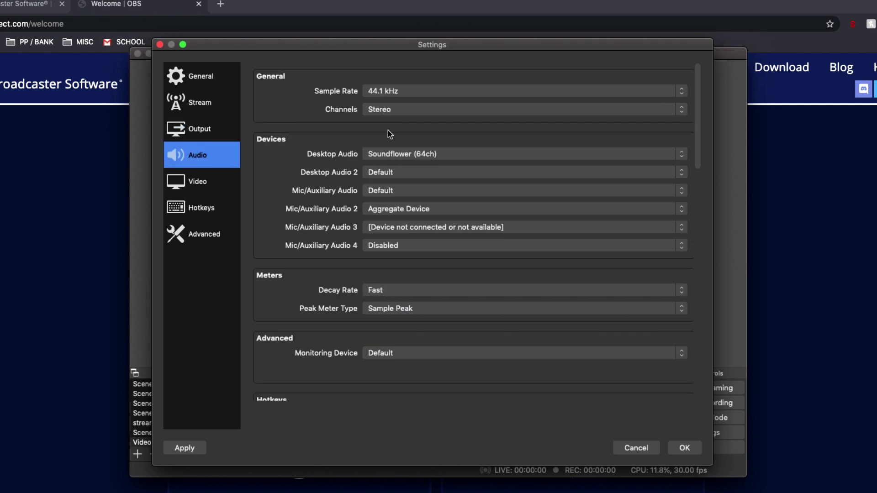
left_click(390, 154)
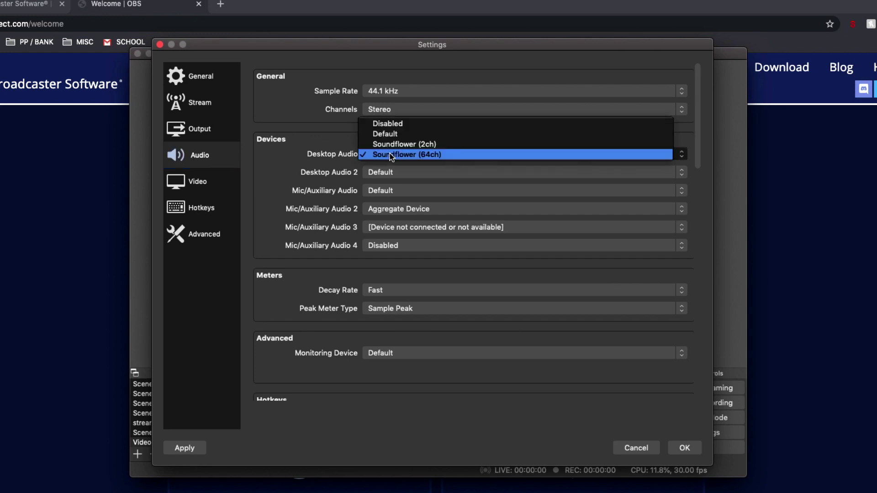
left_click(399, 125)
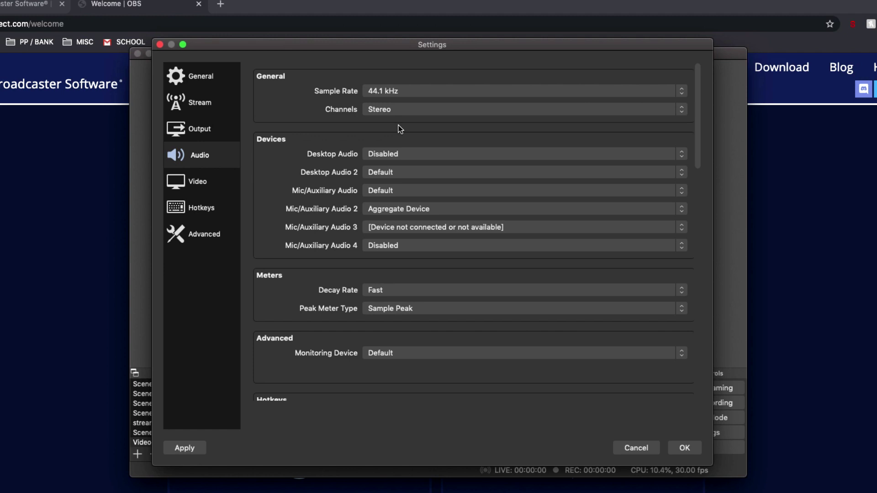
left_click(392, 155)
left_click(393, 155)
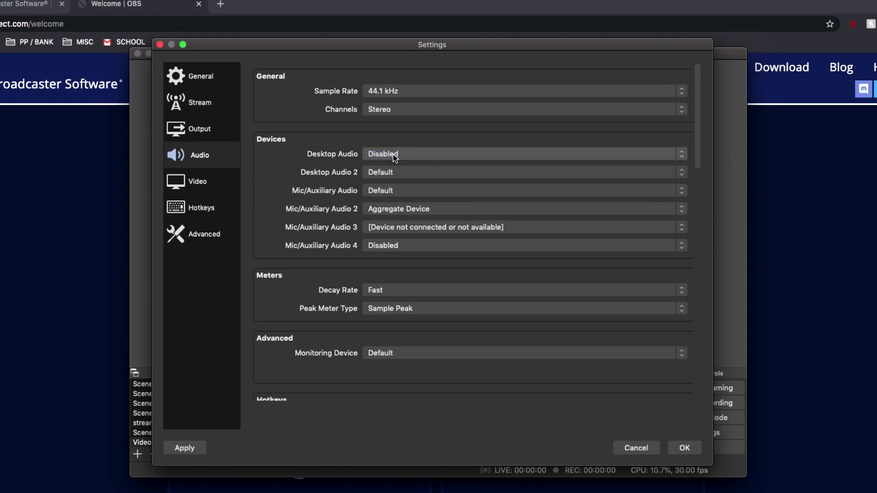
Step: Set Mic/Auxiliary Audio to Built-in Microphone and set Mic/Auxiliary Audio 2 and 3 to Disabled
left_click(385, 190)
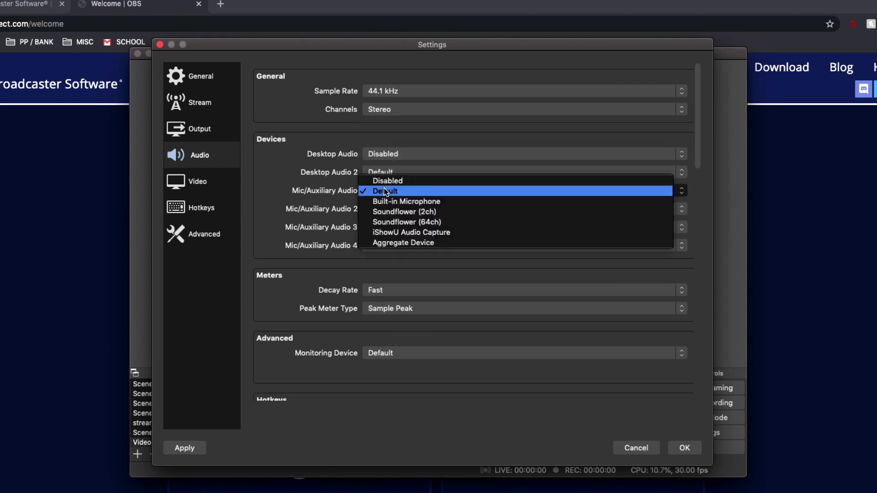
left_click(383, 197)
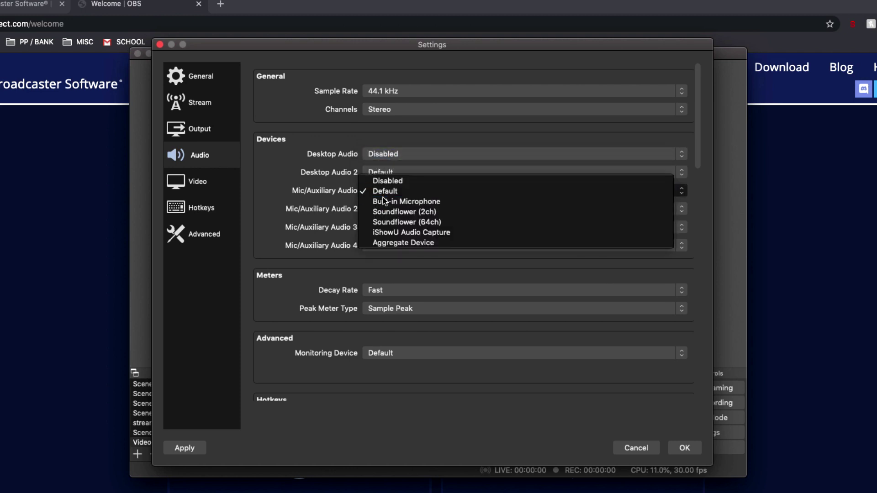
left_click(381, 206)
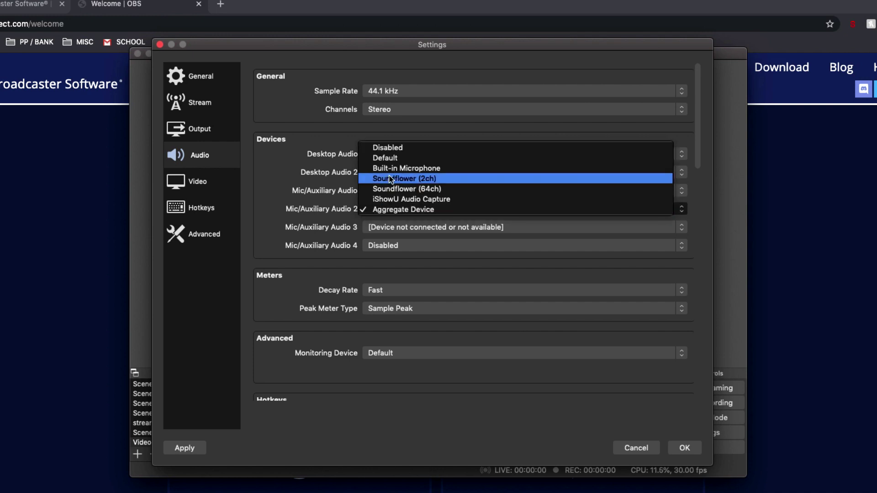
left_click(401, 148)
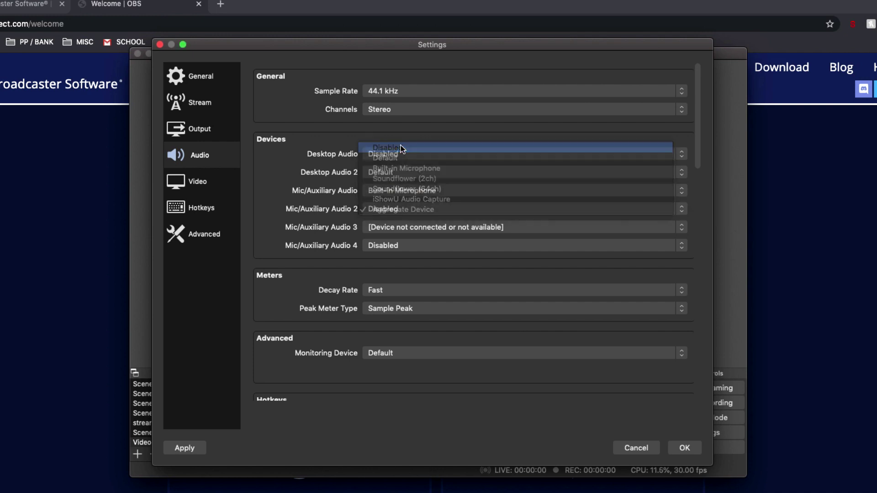
left_click(385, 229)
left_click(388, 239)
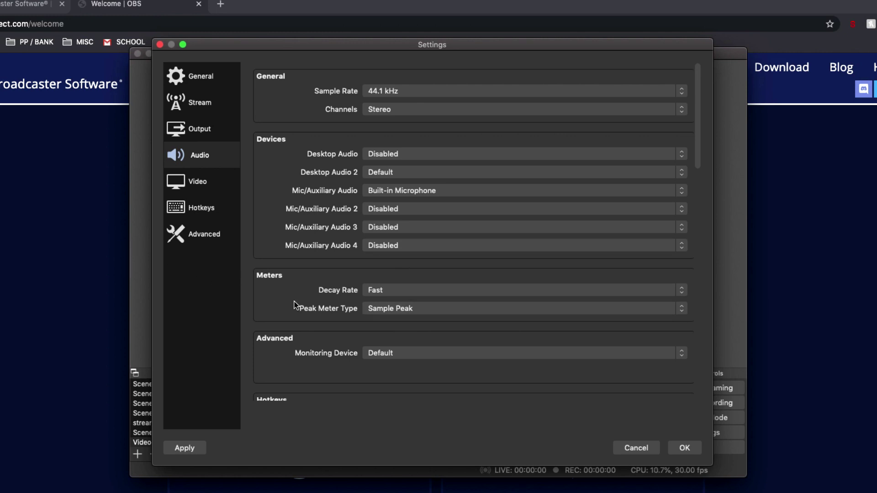
scroll(294, 306, "down", 5)
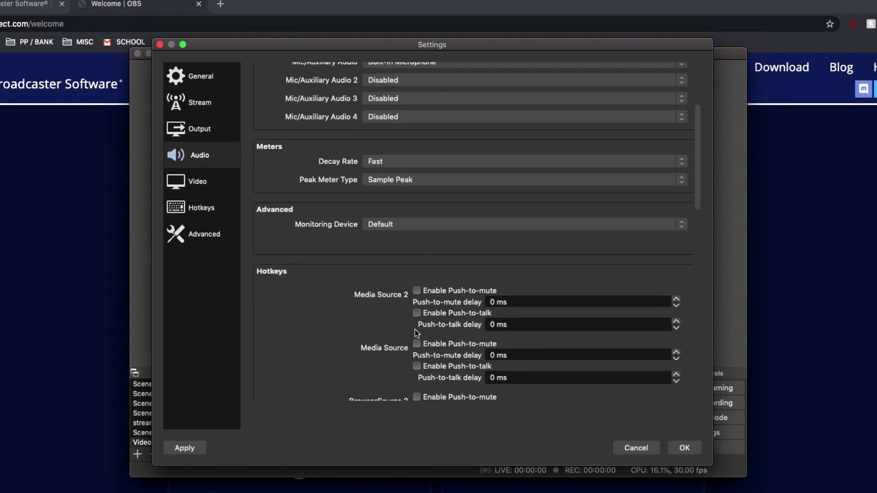
scroll(452, 322, "down", 2)
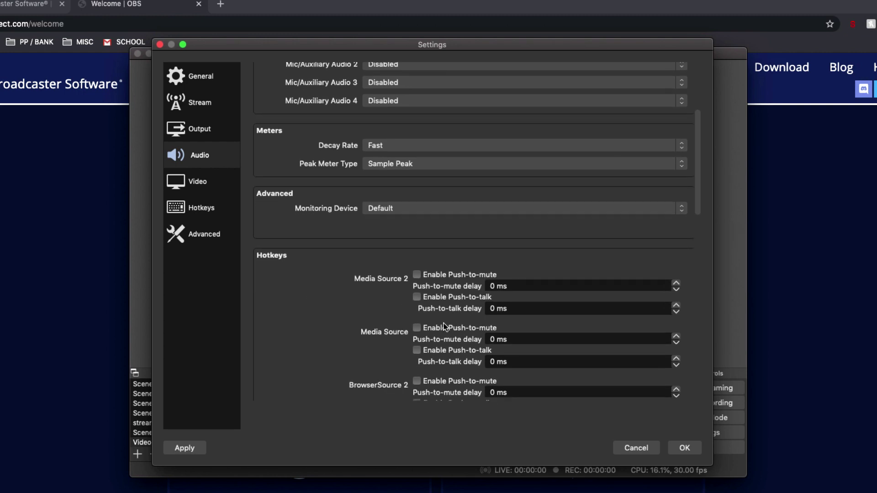
scroll(445, 326, "up", 6)
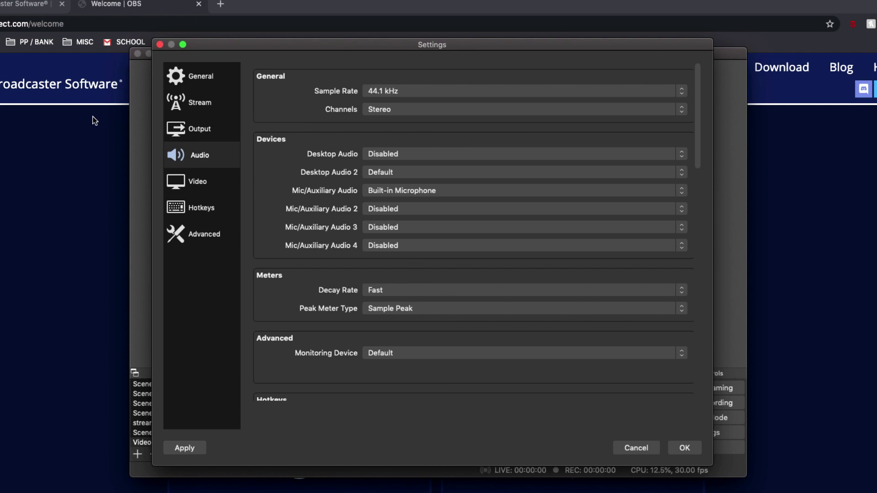
Step: Set the Output (Scaled) Resolution to 1920x1080 in the video settings
left_click(192, 190)
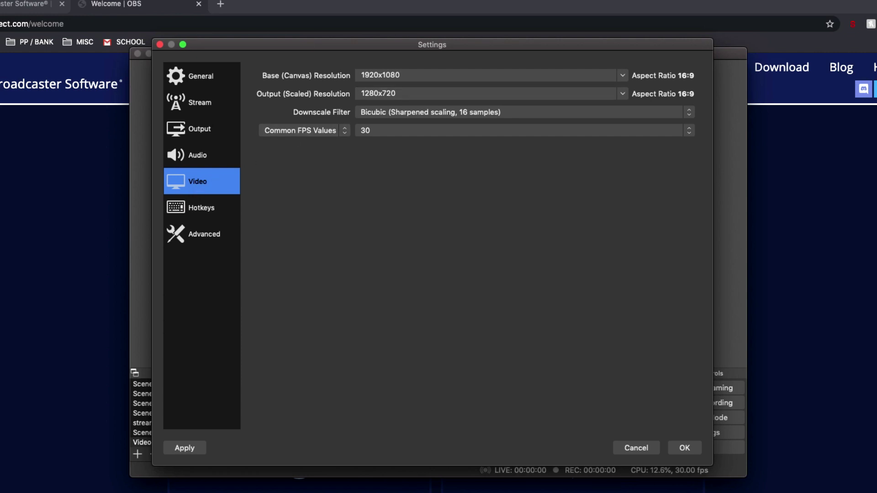
left_click_drag(262, 44, 419, 130)
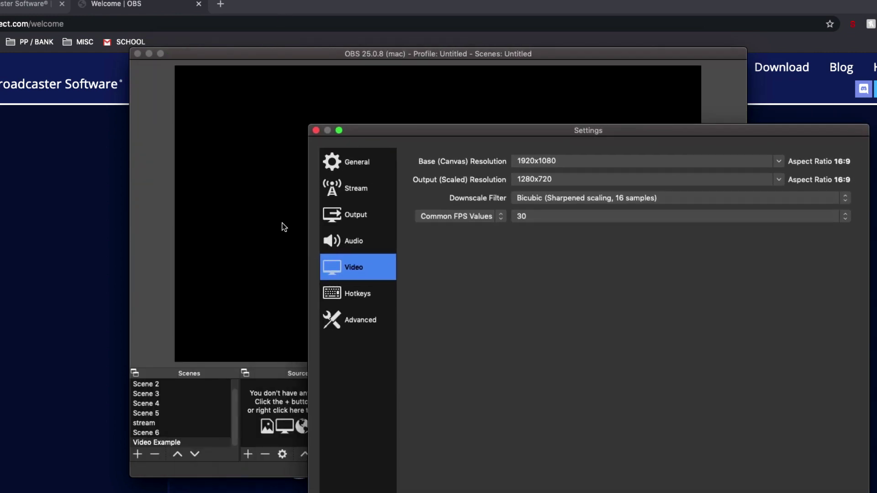
left_click_drag(449, 132, 292, 53)
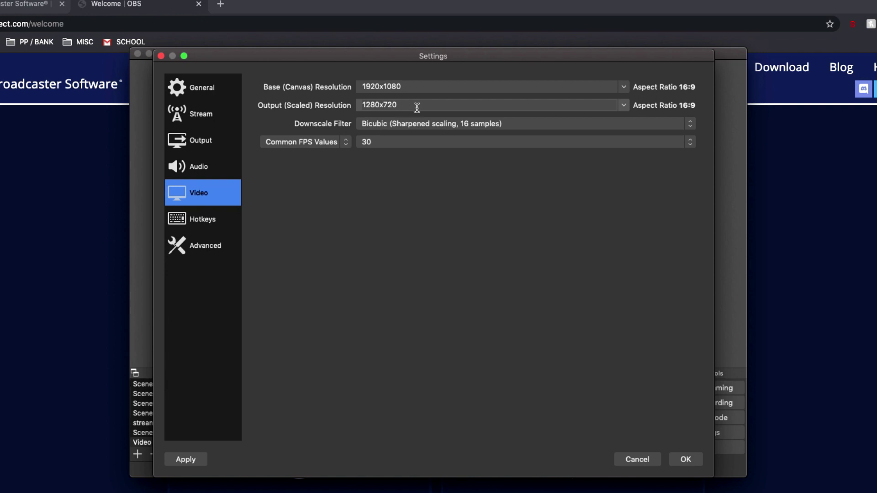
left_click(624, 106)
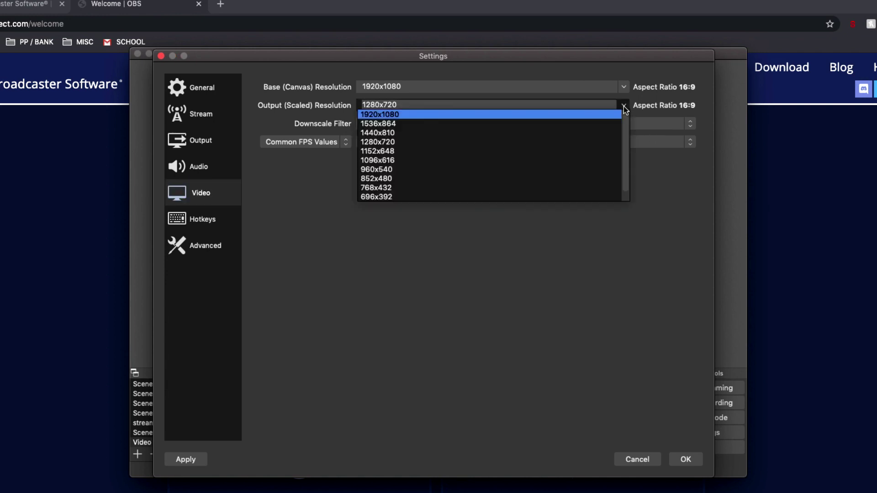
left_click(517, 116)
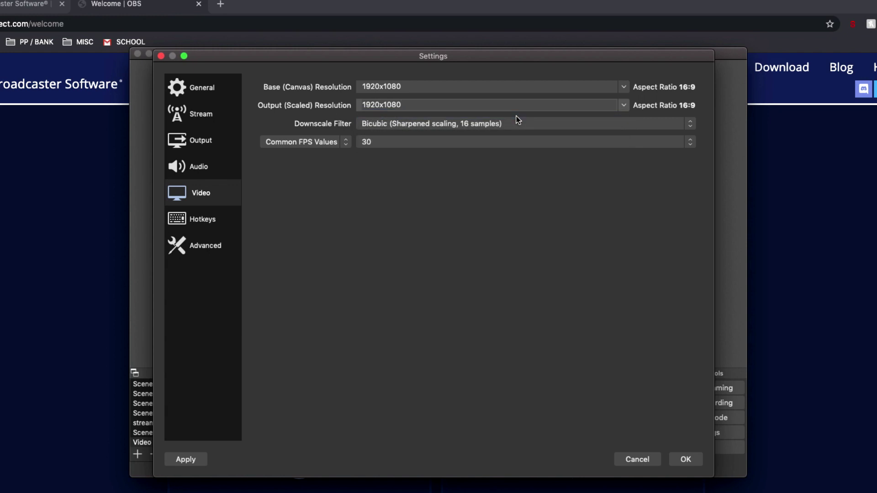
Step: Keep the downscale filter at Bicubic (Sharpened scaling, 16 samples) and the common FPS value at 30, and save the settings
left_click(461, 128)
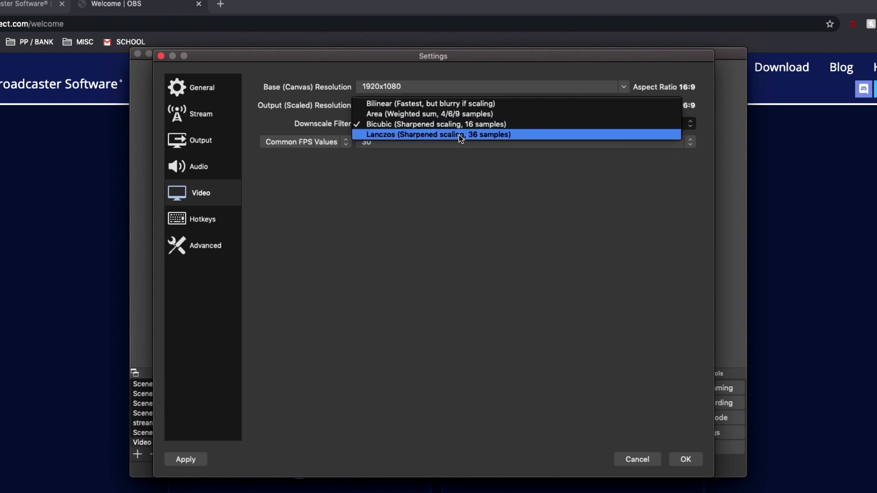
left_click(486, 126)
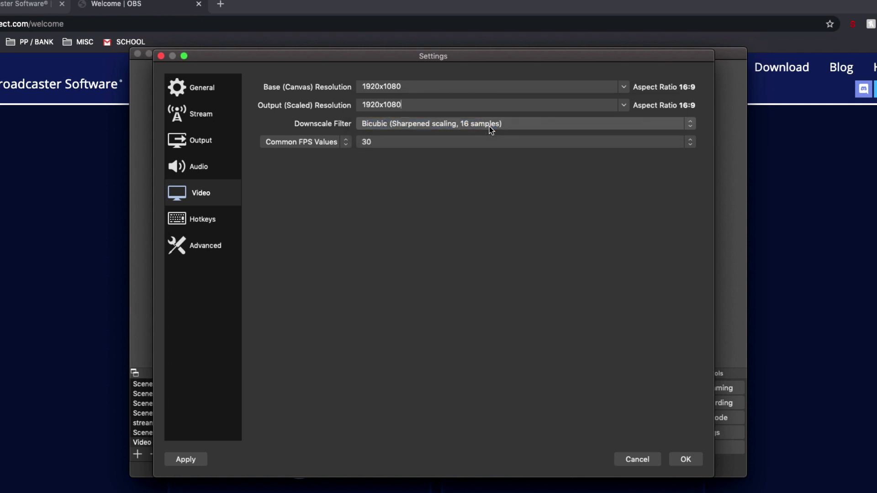
left_click(383, 144)
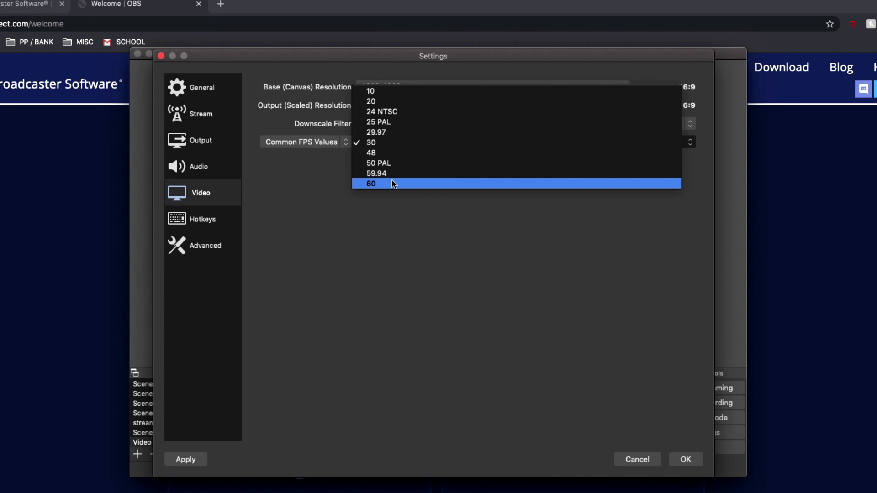
left_click(379, 140)
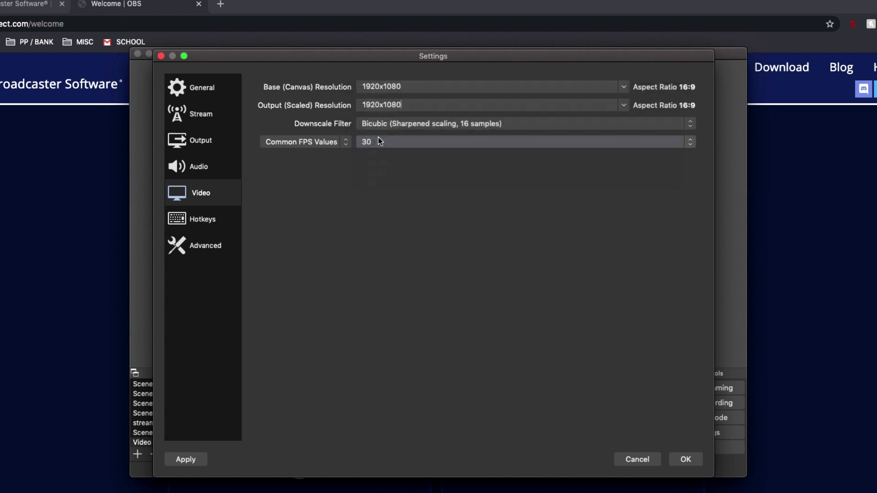
left_click(698, 463)
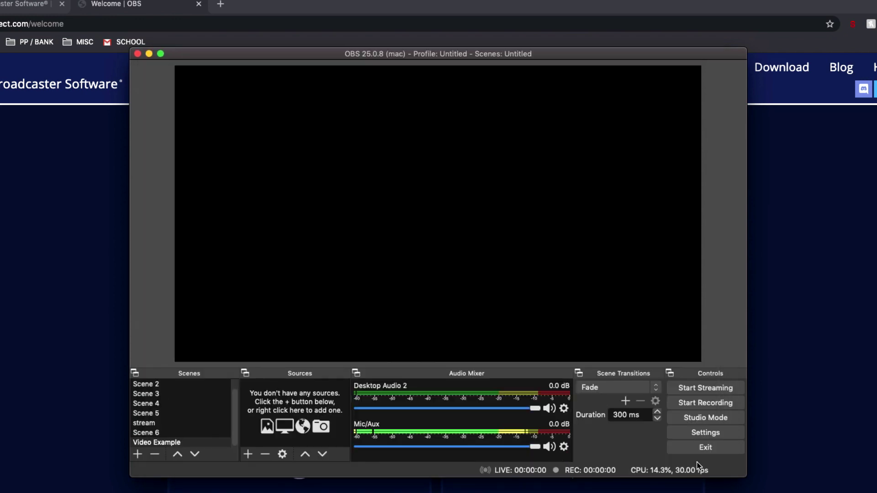
Step: Try P as the Start Recording hotkey in the settings and clear the assignment
left_click(711, 436)
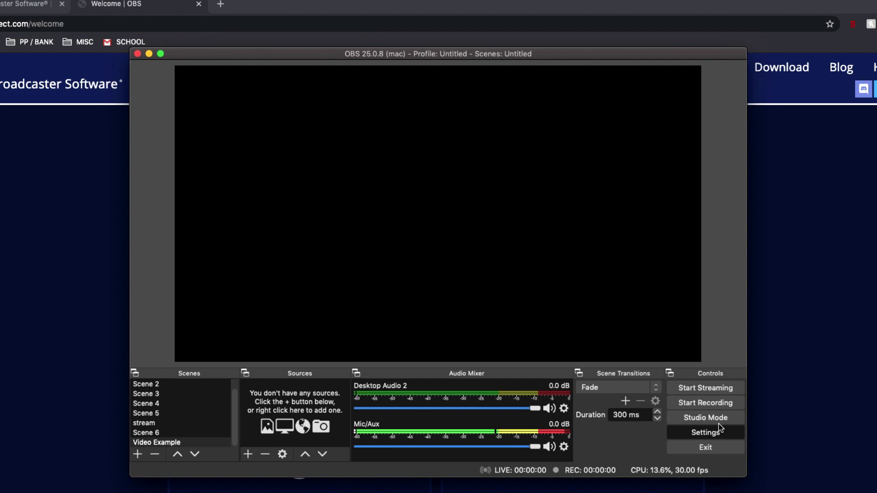
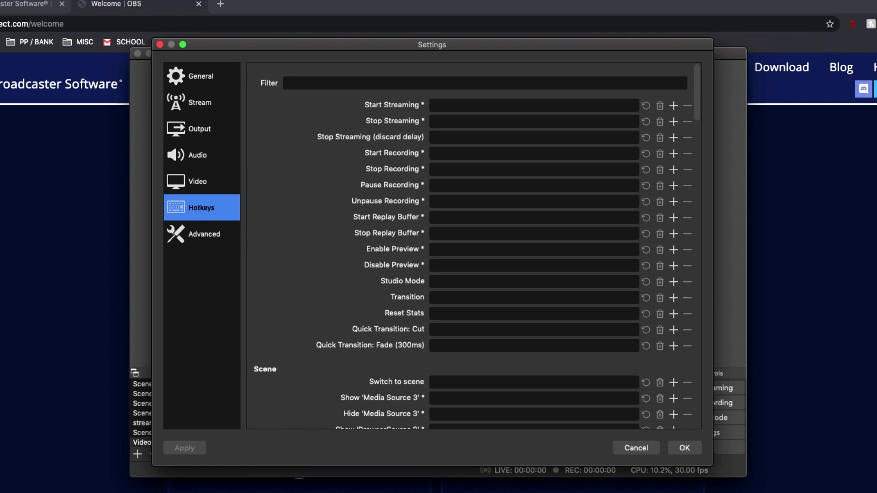
left_click(506, 158)
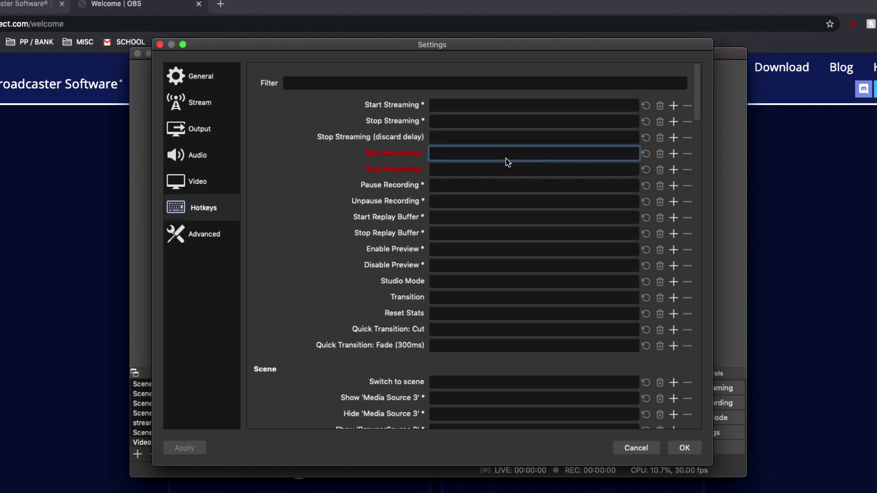
key("p")
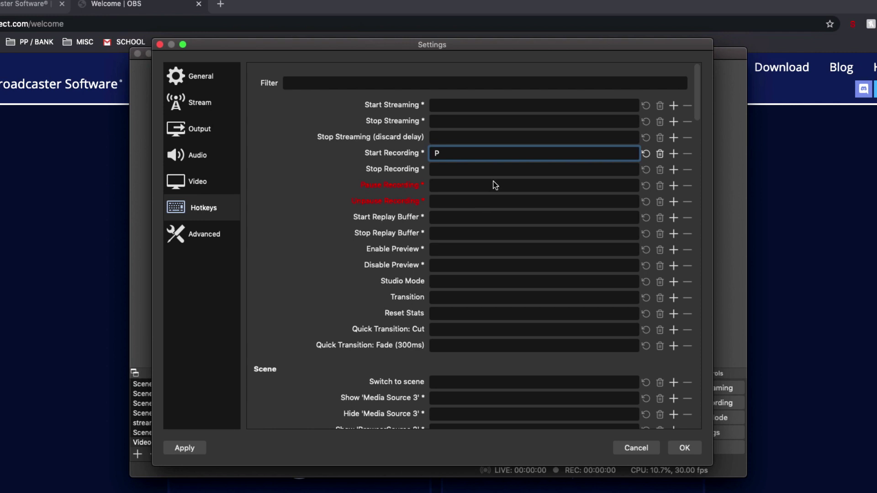
left_click(498, 173)
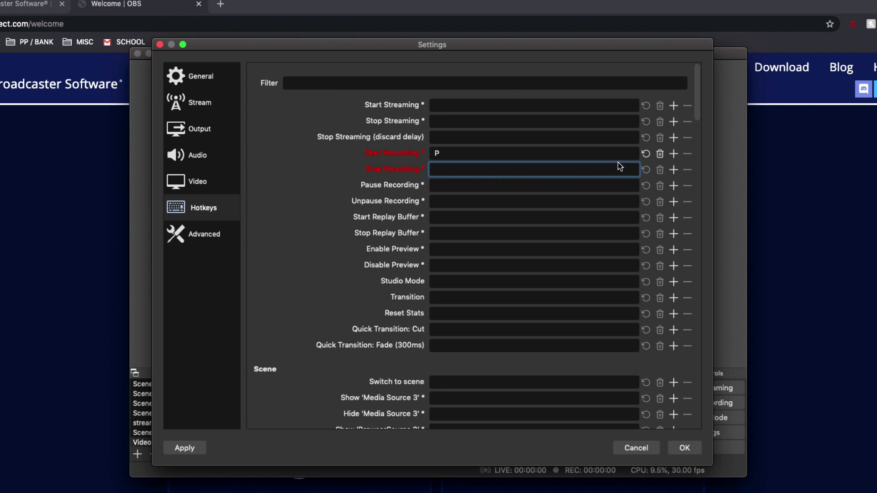
left_click(658, 155)
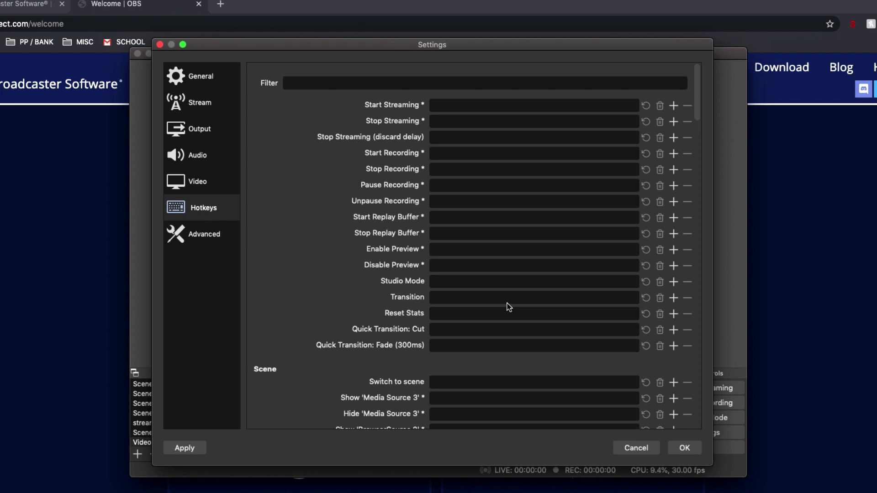
Step: Set the video Color Format to RGB in the advanced settings
left_click(199, 242)
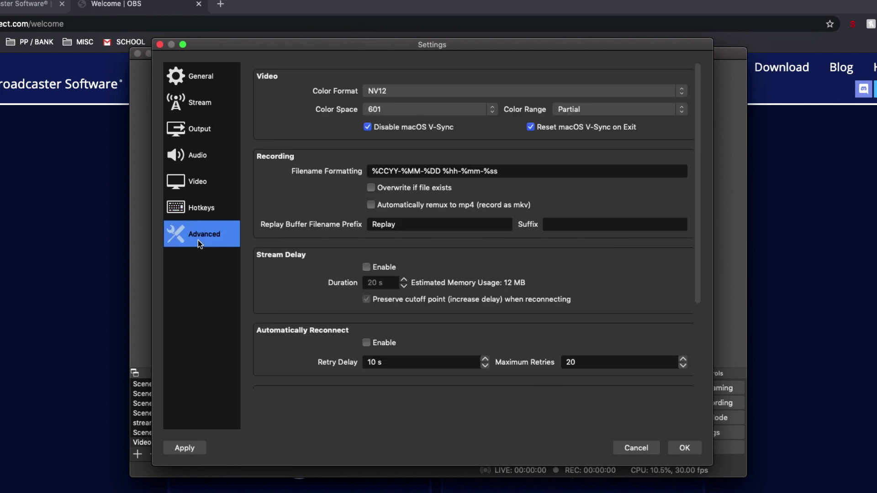
left_click(368, 93)
left_click(381, 123)
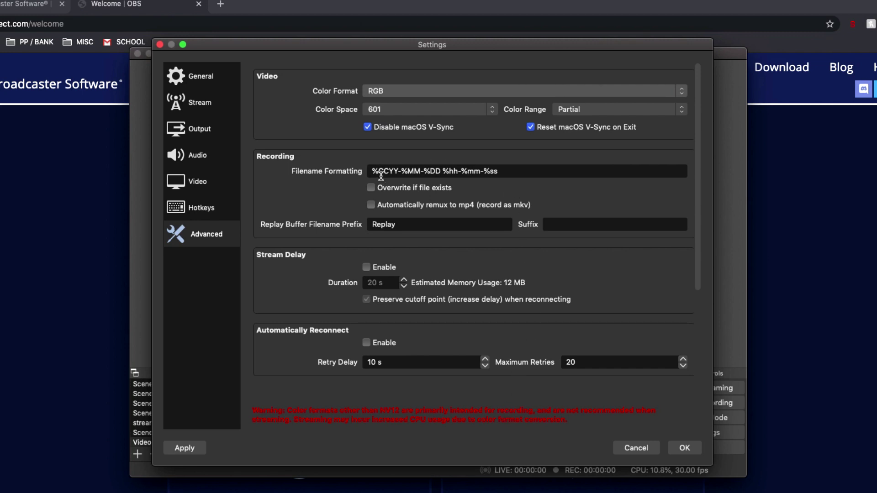
Step: Replace the recording Filename Formatting with "recording" and save the settings
mouse_move(381, 172)
mouse_move(418, 171)
left_click_drag(526, 174, 365, 179)
type("recording")
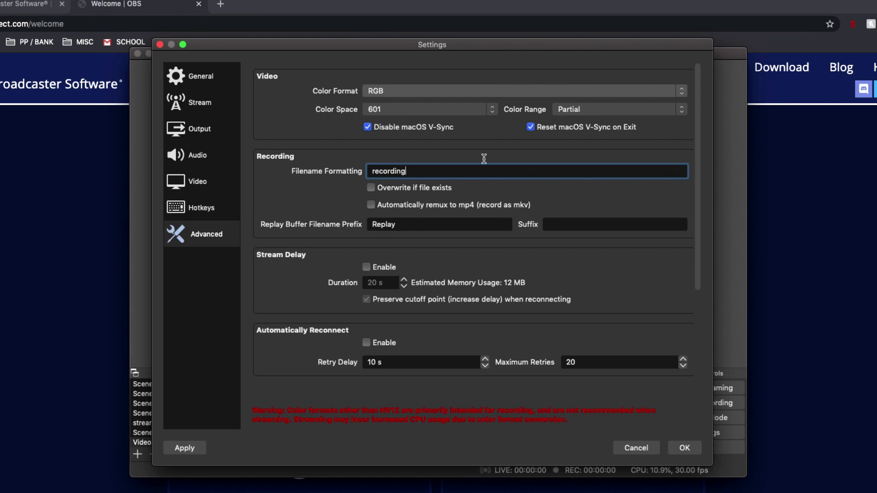
left_click(420, 143)
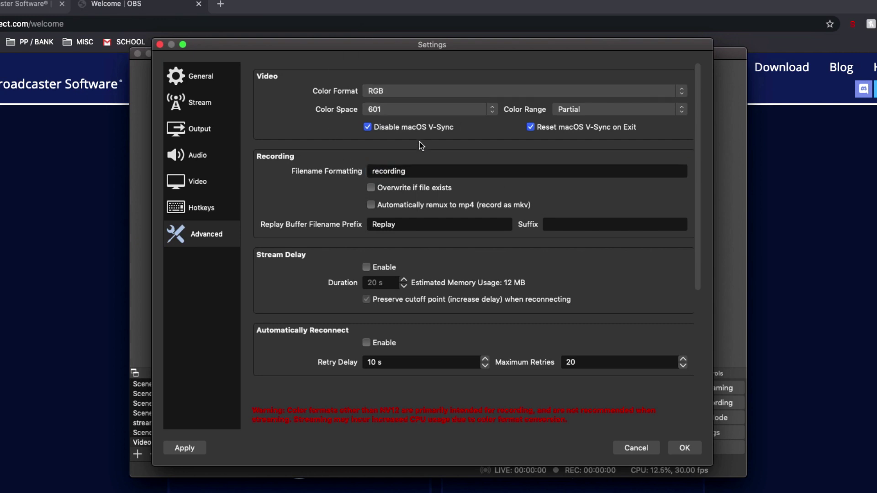
left_click(692, 449)
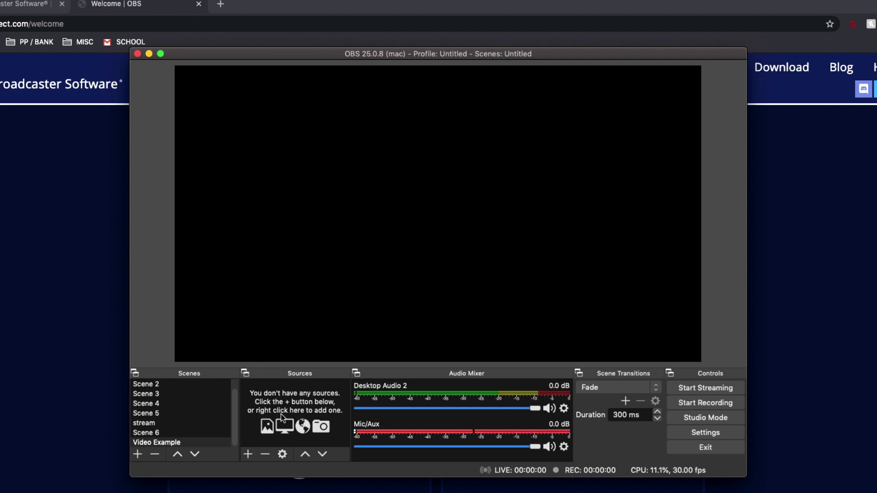
Step: Add a new Display Capture source named Monitor to the Video Example scene, using display 0
left_click(249, 454)
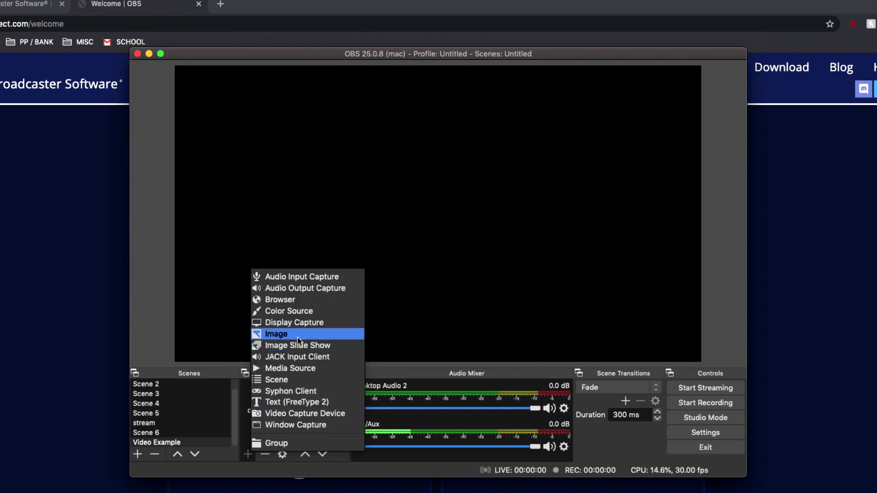
left_click(300, 324)
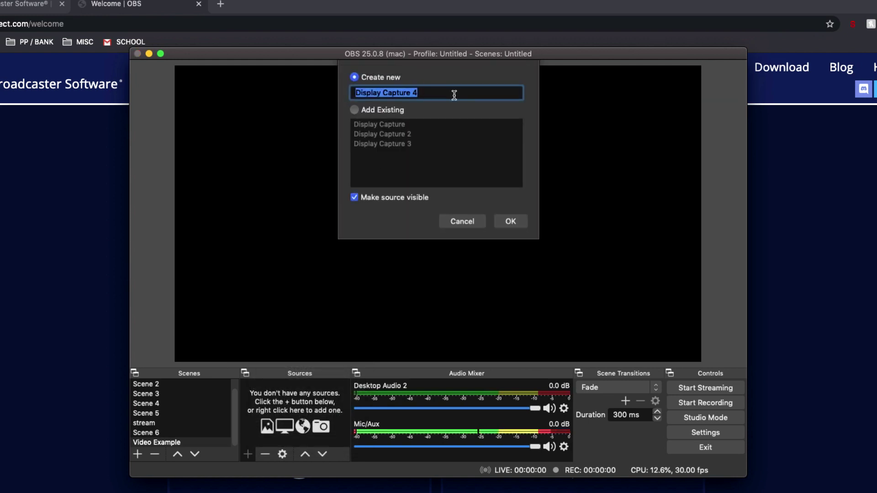
type("Monitor")
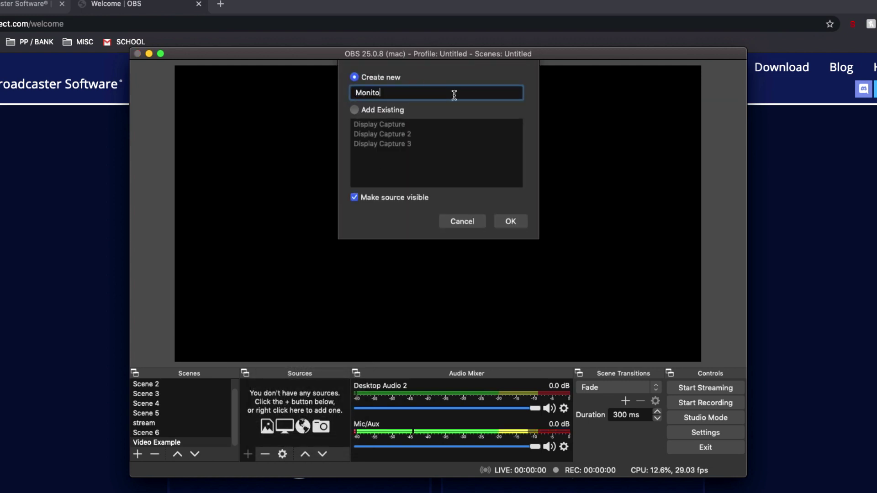
left_click(511, 222)
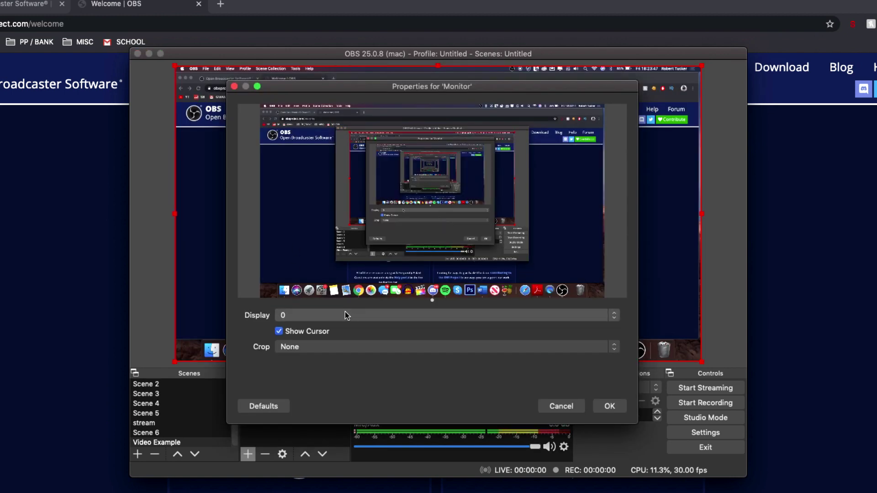
left_click(344, 316)
left_click(313, 238)
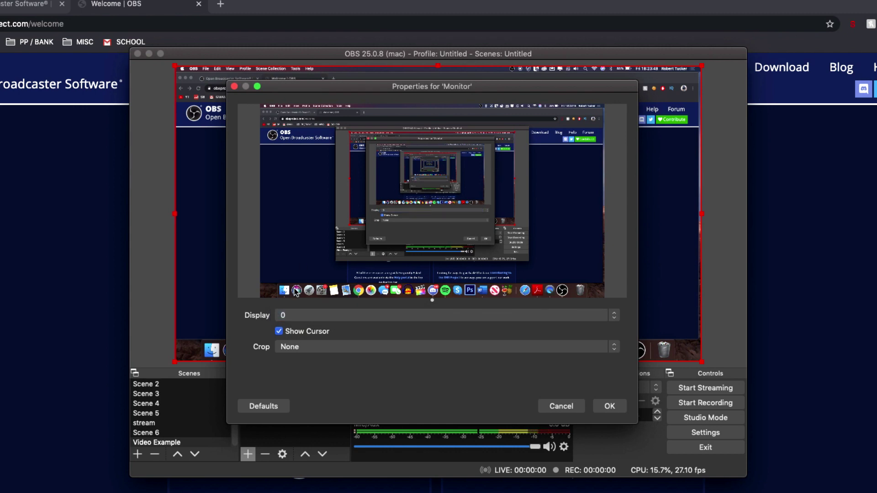
left_click(289, 316)
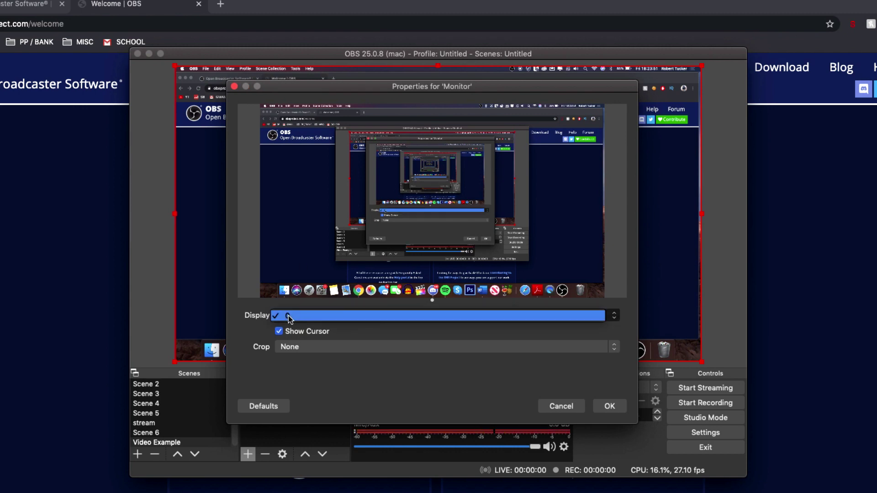
left_click(363, 320)
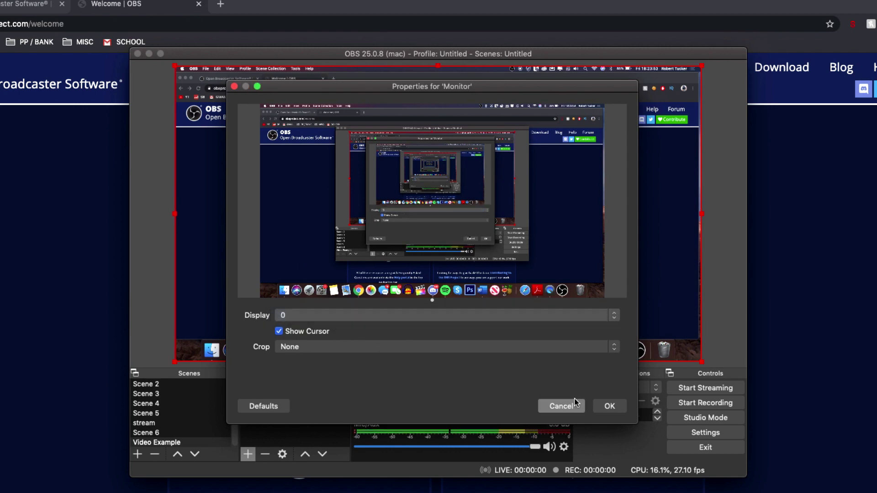
left_click(611, 406)
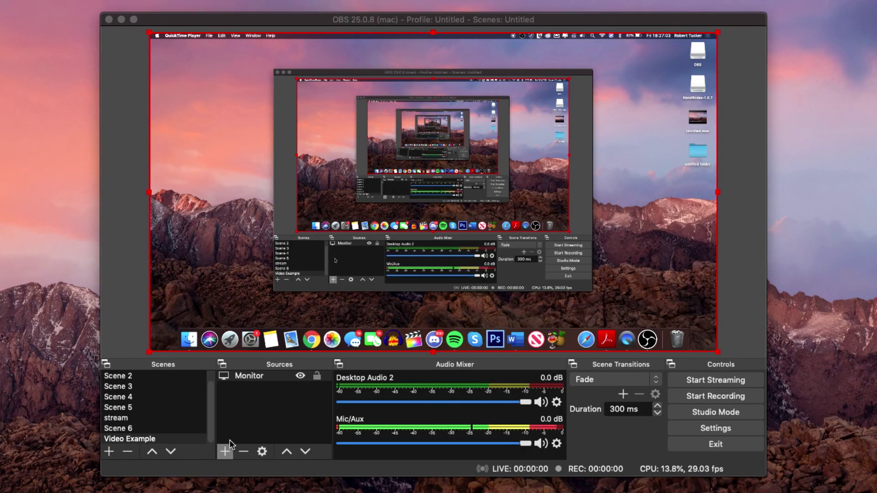
Step: Add a Video Capture Device source named facecam using the FaceTime HD Camera, and shrink it into the canvas's upper-left corner
left_click(223, 455)
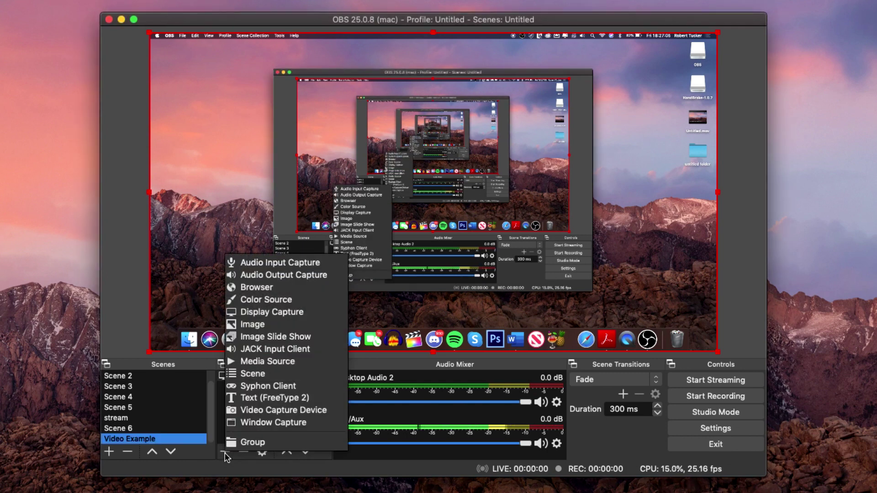
left_click(247, 411)
type("f")
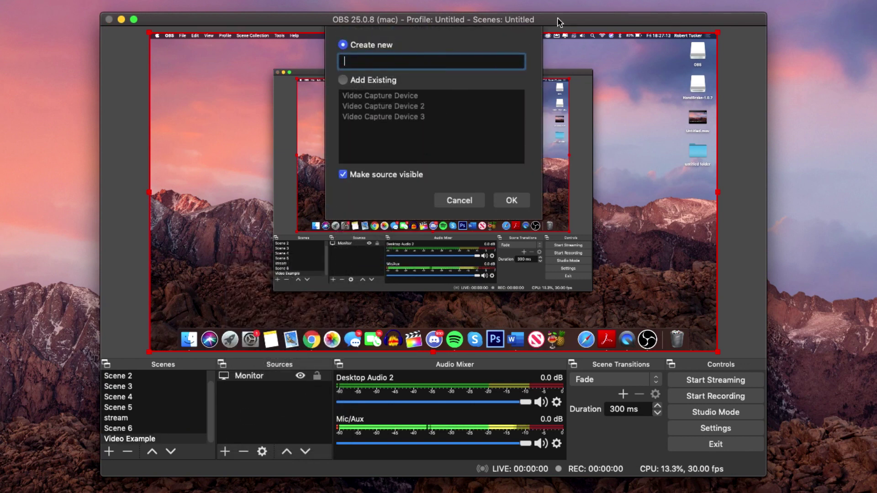
type("acecam")
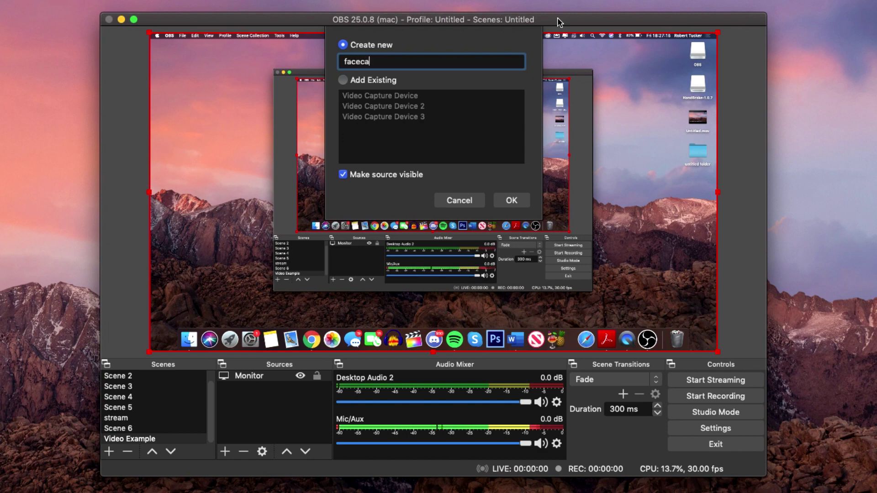
left_click(510, 200)
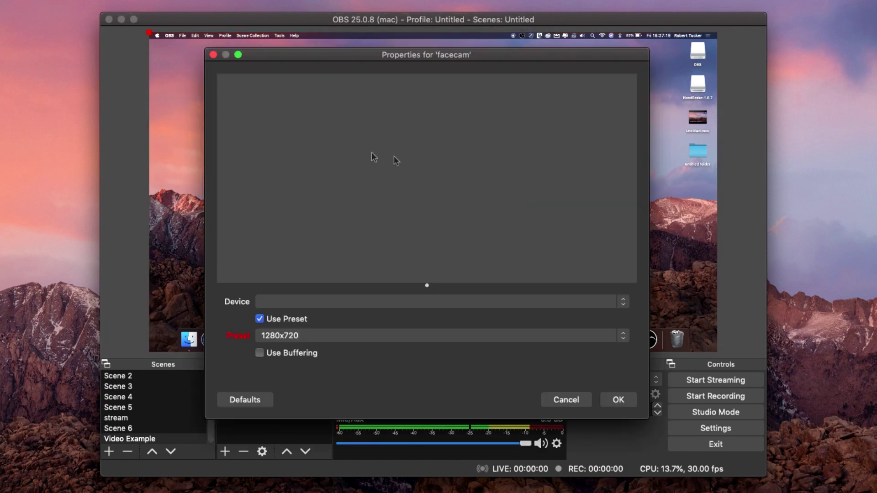
left_click(374, 303)
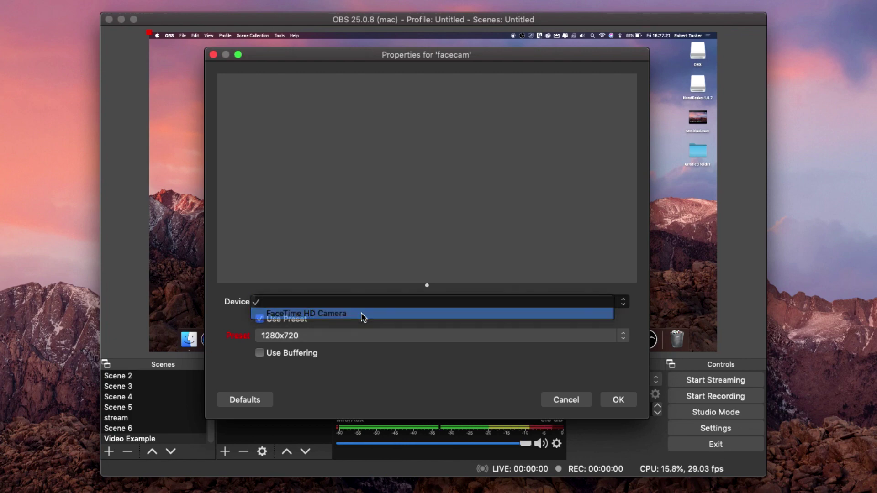
left_click(361, 312)
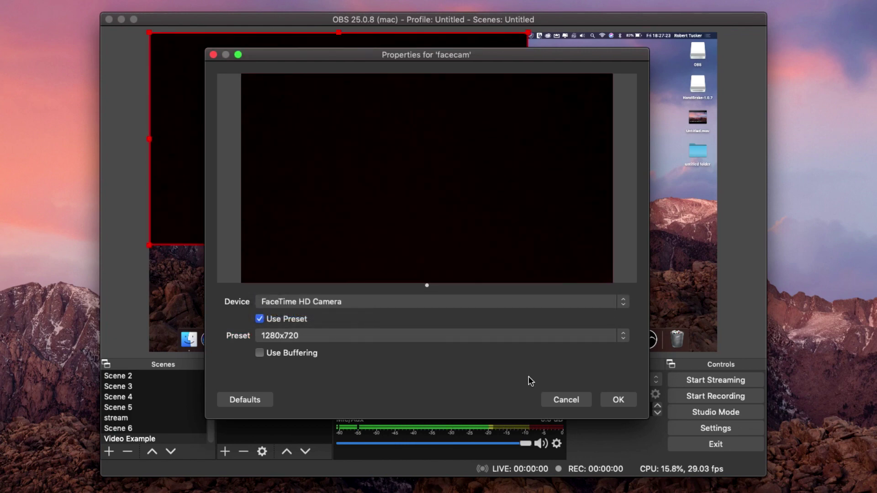
left_click(619, 400)
left_click_drag(524, 244, 327, 133)
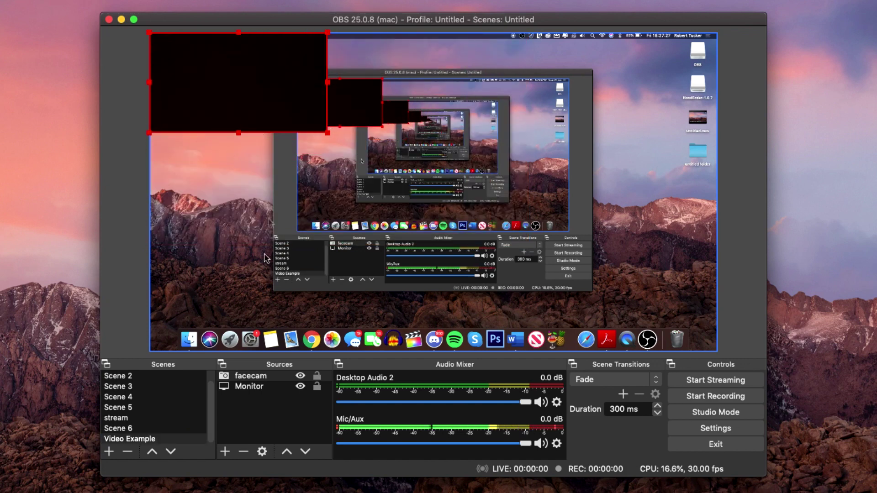
Step: Remove the facecam source from the Video Example scene
left_click(270, 377)
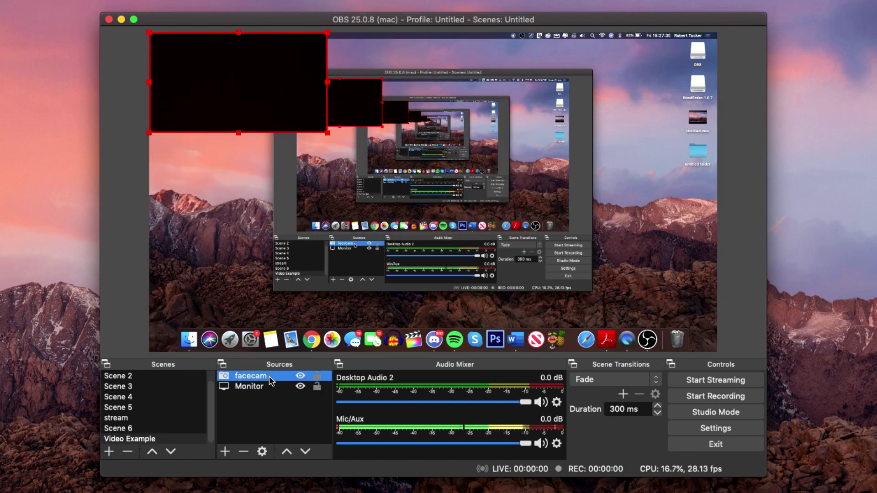
left_click(244, 452)
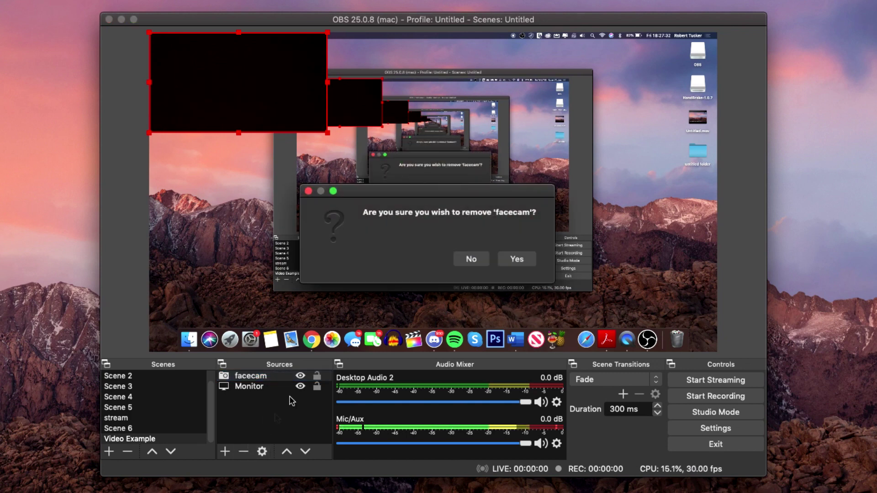
left_click(517, 259)
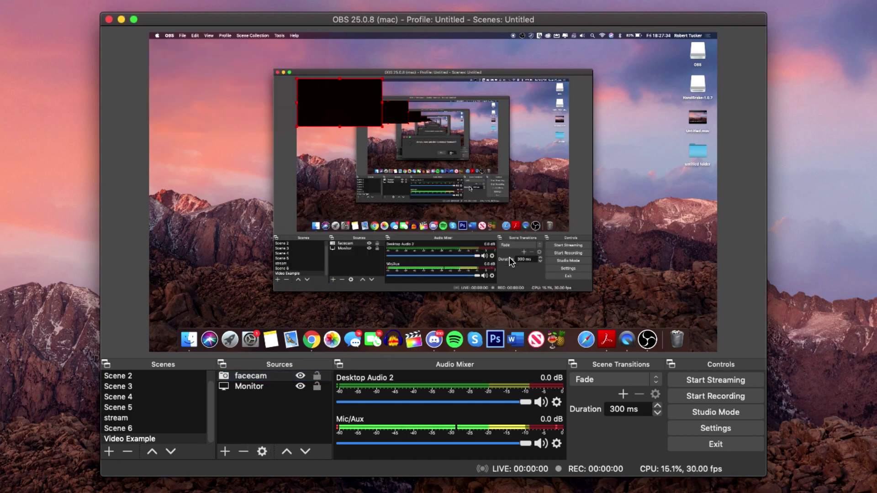
left_click(225, 452)
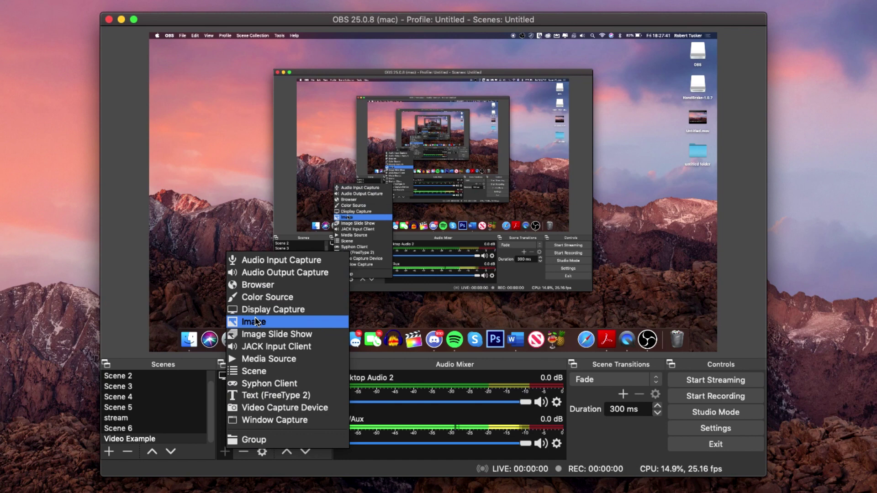
left_click(252, 396)
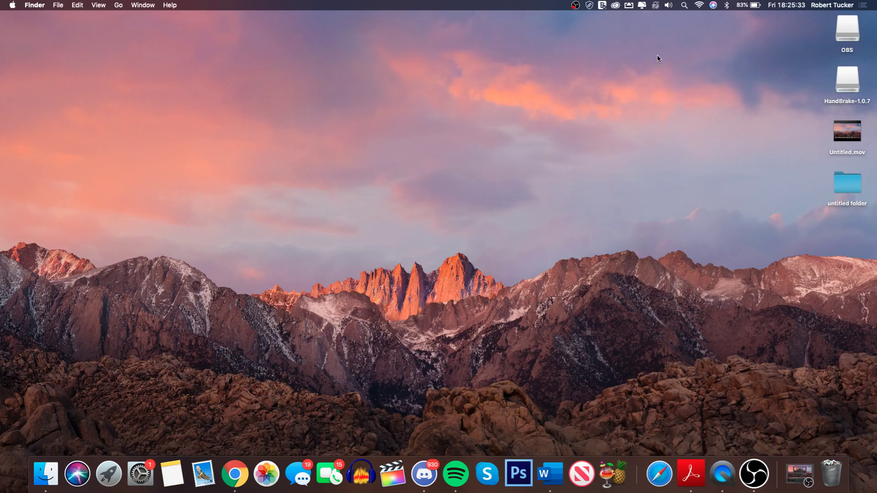
Step: Switch to QuickTime Player and open a new screen recording
left_click(683, 6)
type("quick")
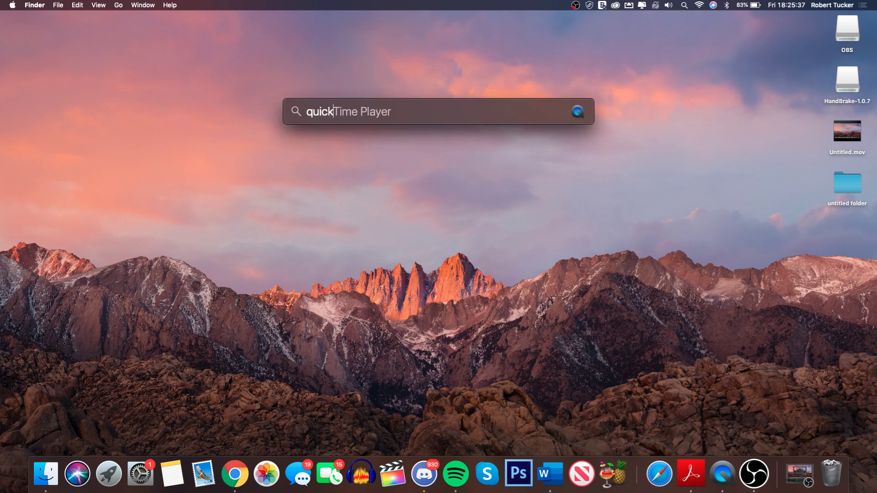
key("Return")
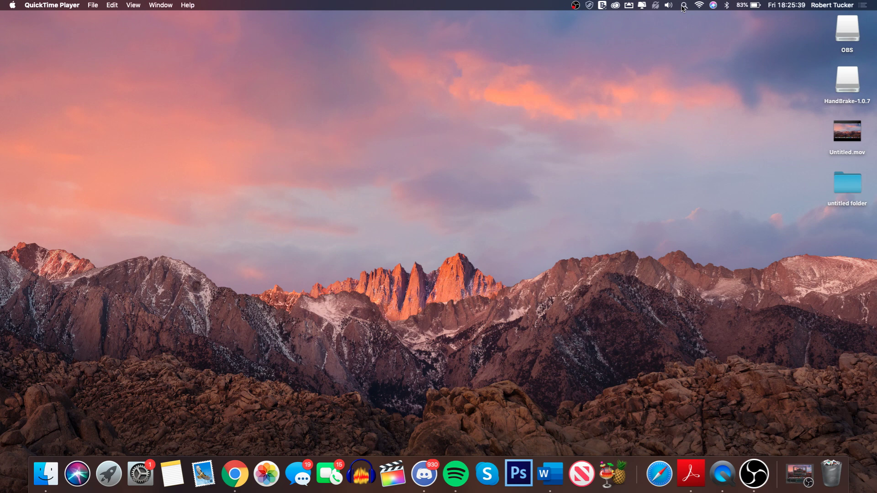
right_click(721, 482)
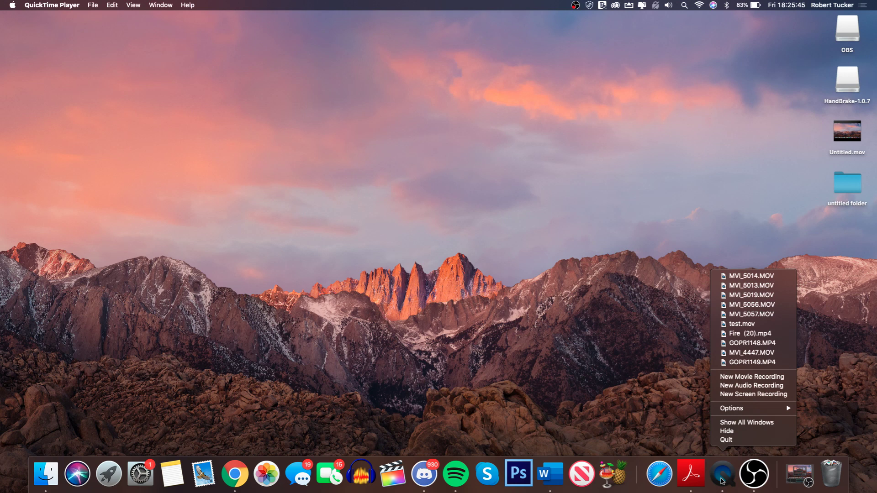
left_click(740, 395)
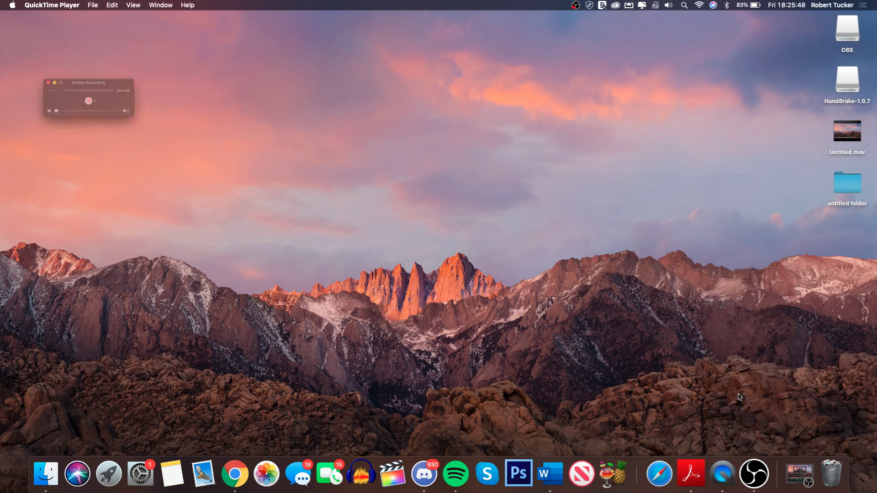
Step: Try selecting a small rectangular area of the screen to record, cancel the selection and close the Screen Recording window
left_click(88, 102)
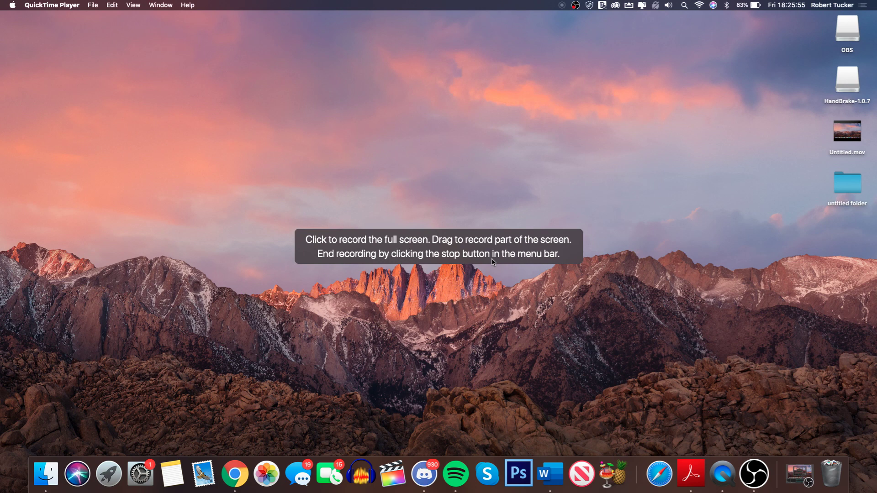
key("Escape")
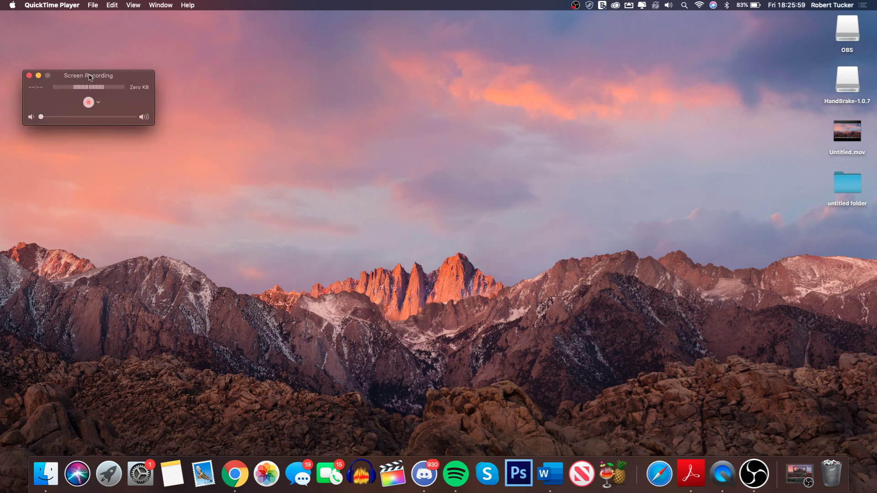
left_click(89, 103)
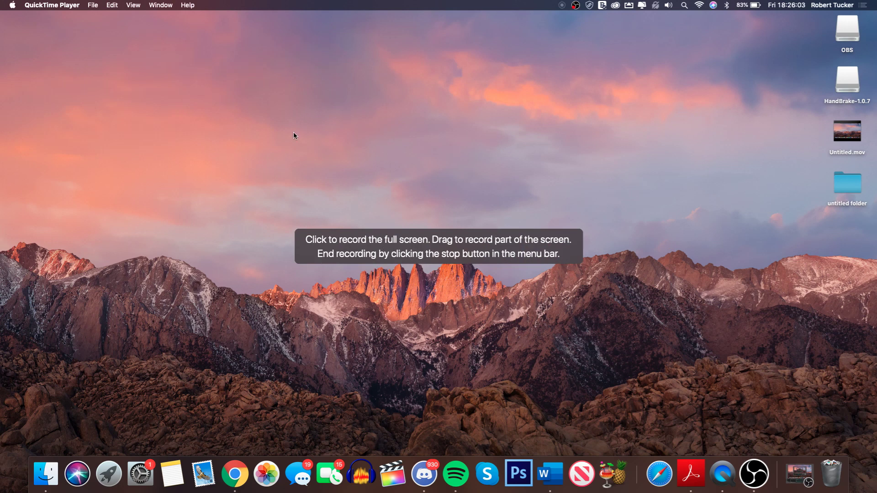
left_click_drag(278, 130, 418, 202)
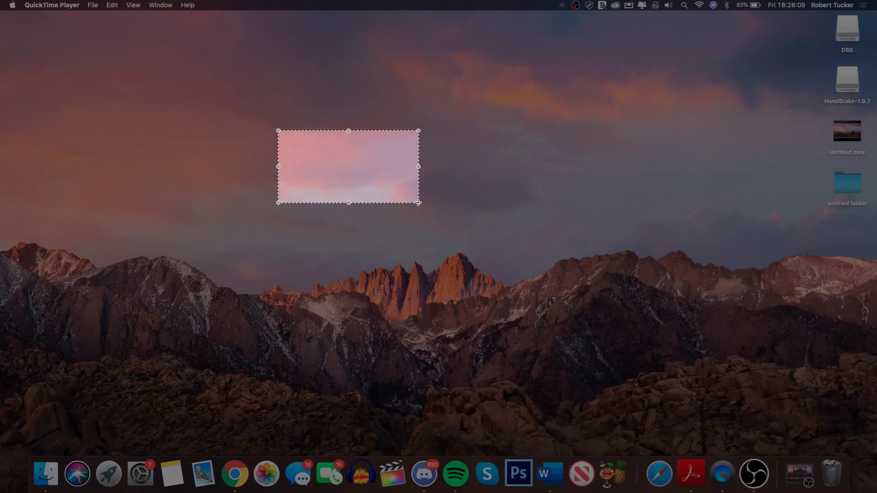
key("Escape")
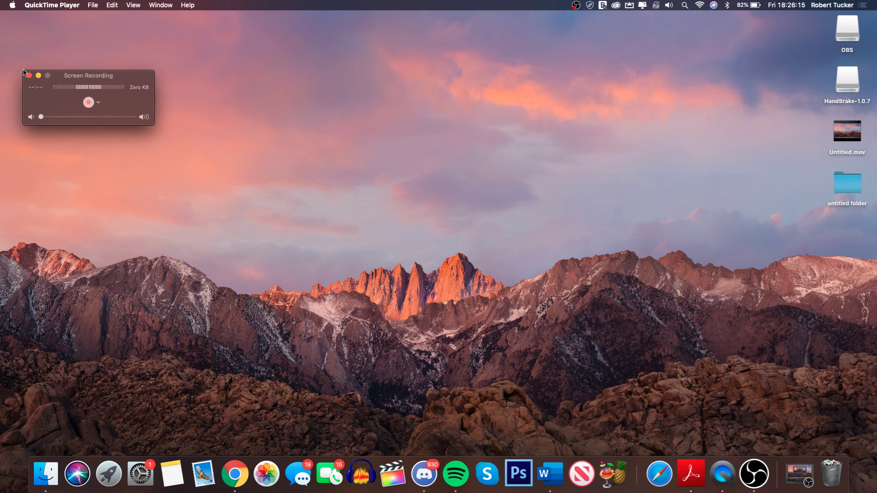
left_click_drag(25, 71, 18, 68)
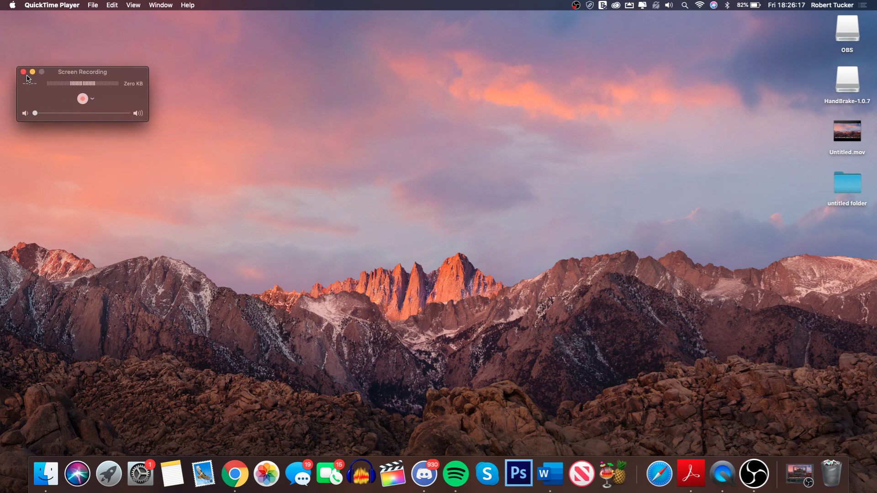
left_click(24, 71)
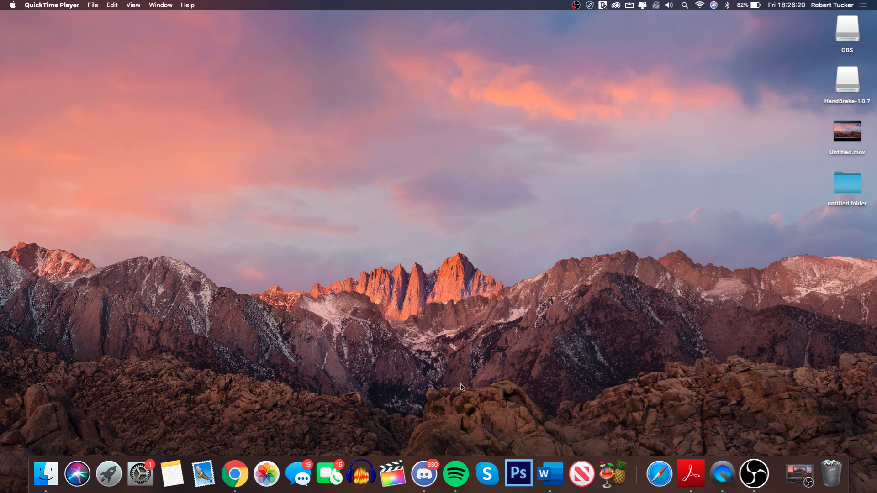